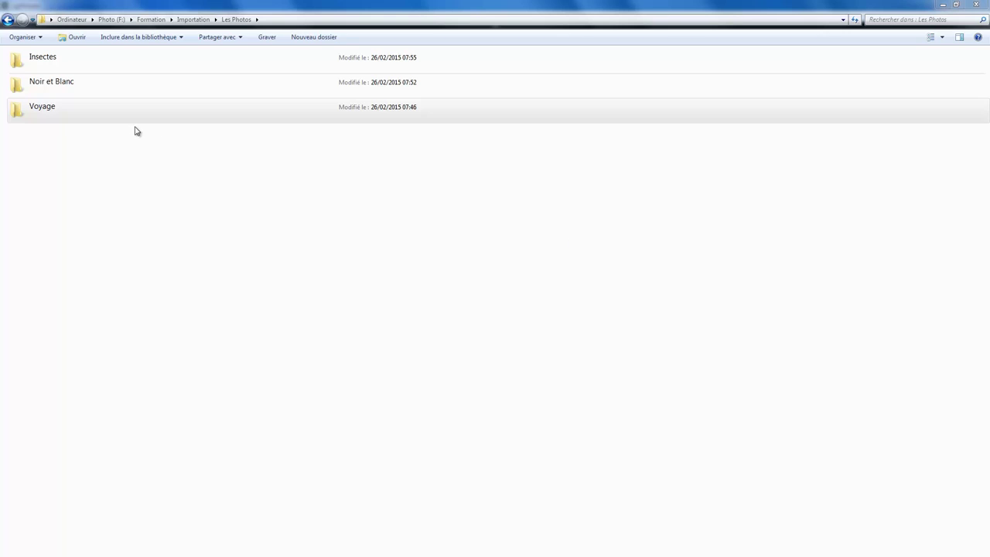
Step: Preview the Insectes, Noir et Blanc and Voyage (with Chine) folders in Explorer, returning to Les Photos
{"action": "double_click", "coordinate": [43, 58]}
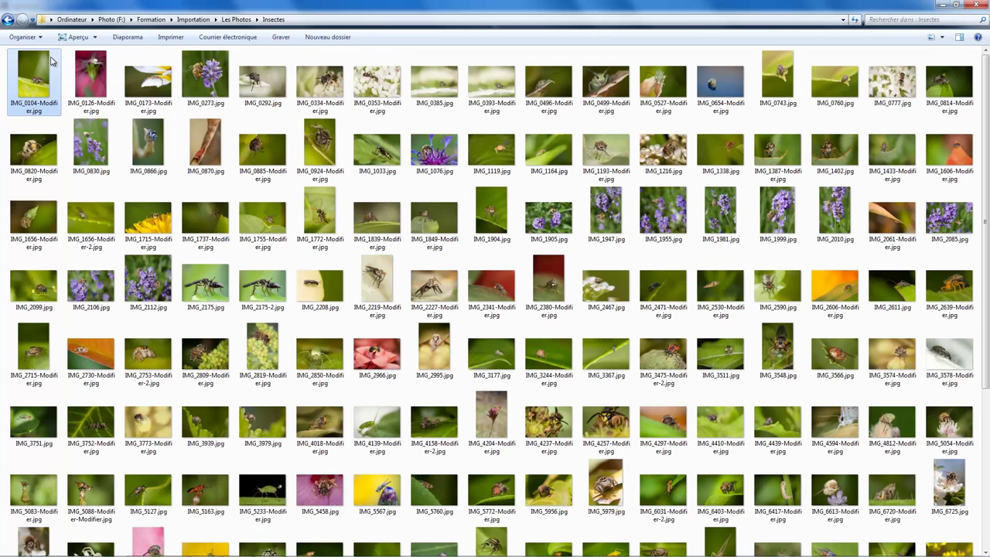
{"action": "left_click", "coordinate": [9, 21]}
{"action": "double_click", "coordinate": [63, 89]}
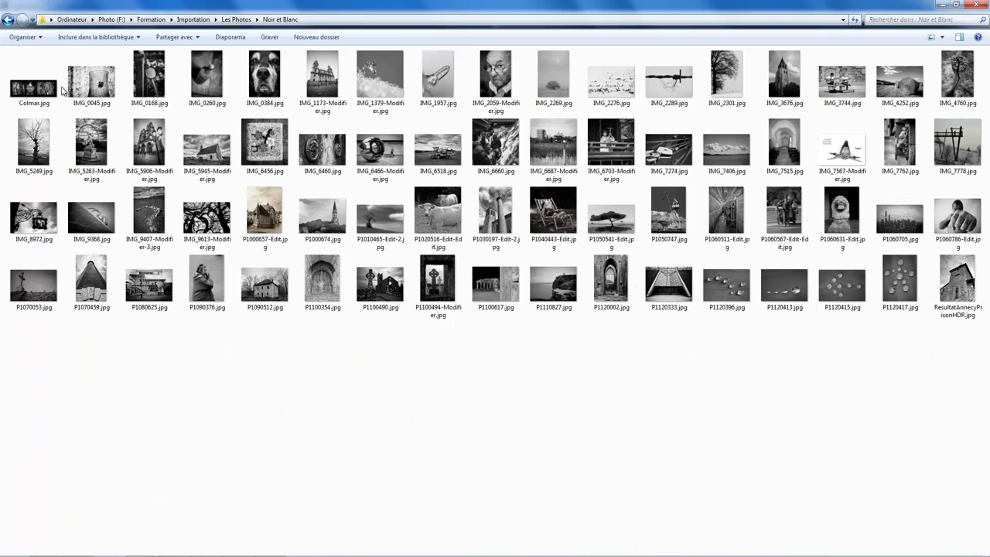
{"action": "left_click", "coordinate": [8, 21]}
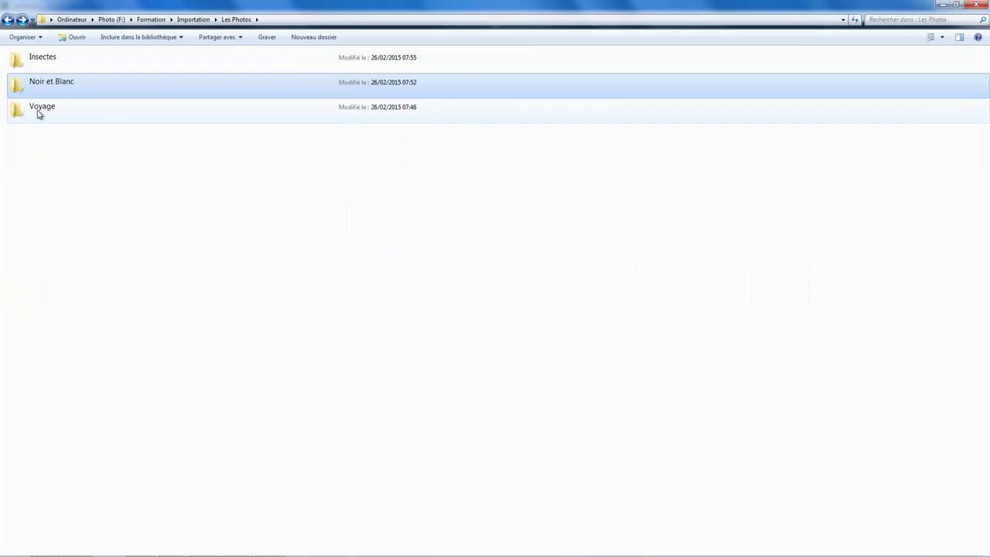
{"action": "double_click", "coordinate": [39, 112]}
{"action": "double_click", "coordinate": [52, 69]}
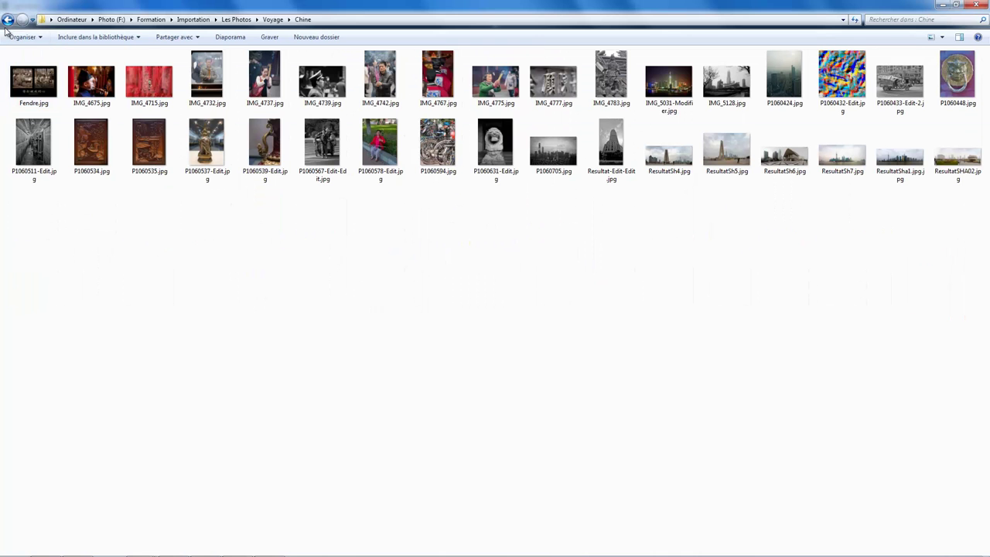
{"action": "left_click", "coordinate": [9, 21]}
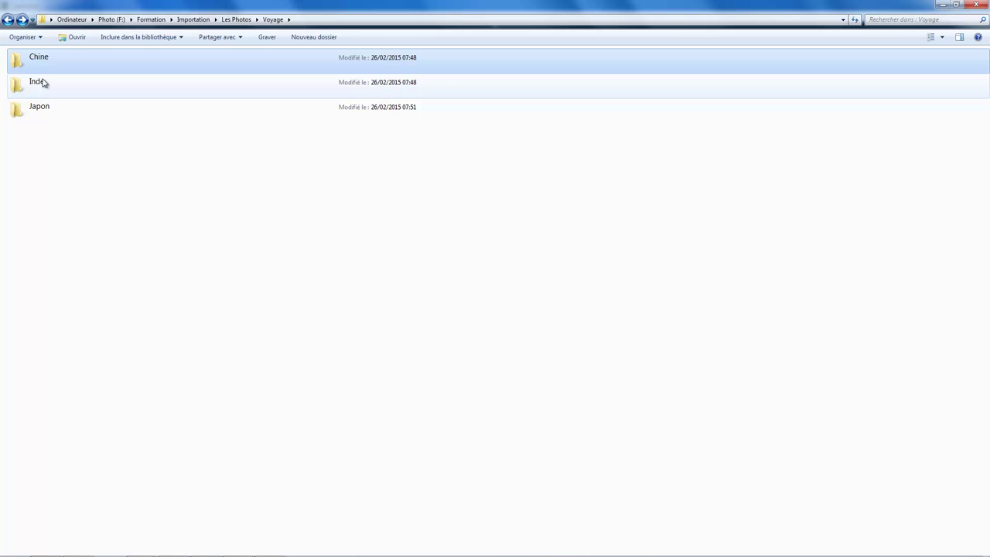
{"action": "left_click", "coordinate": [8, 21]}
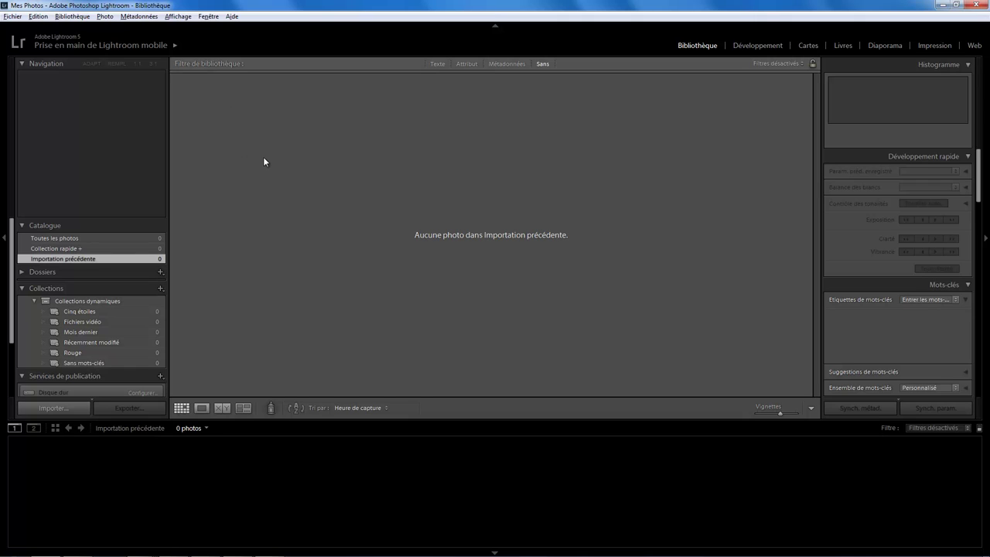
Step: Open Fichier > Importer des photos et des vidéos to show the card's 579 photos
{"action": "left_click", "coordinate": [14, 17]}
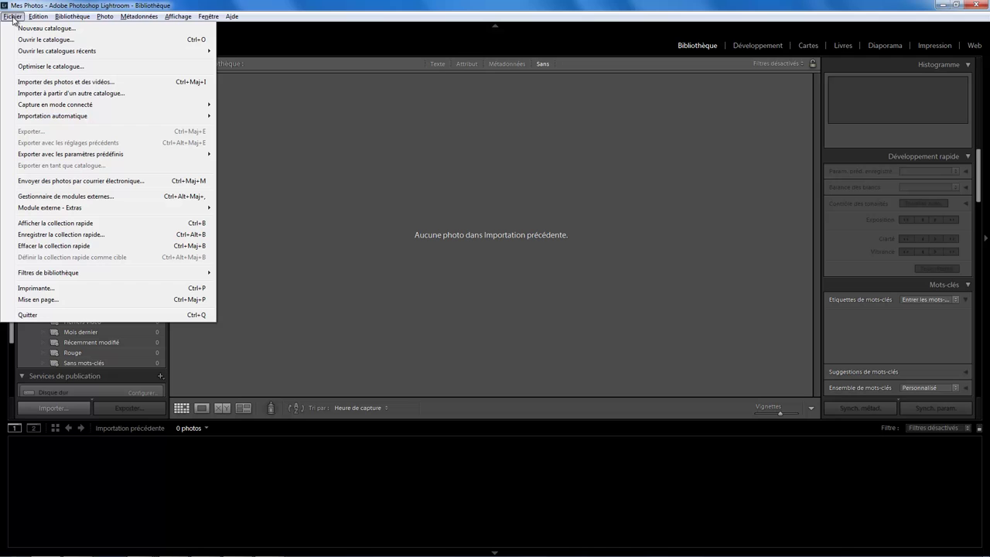
{"action": "left_click", "coordinate": [55, 82]}
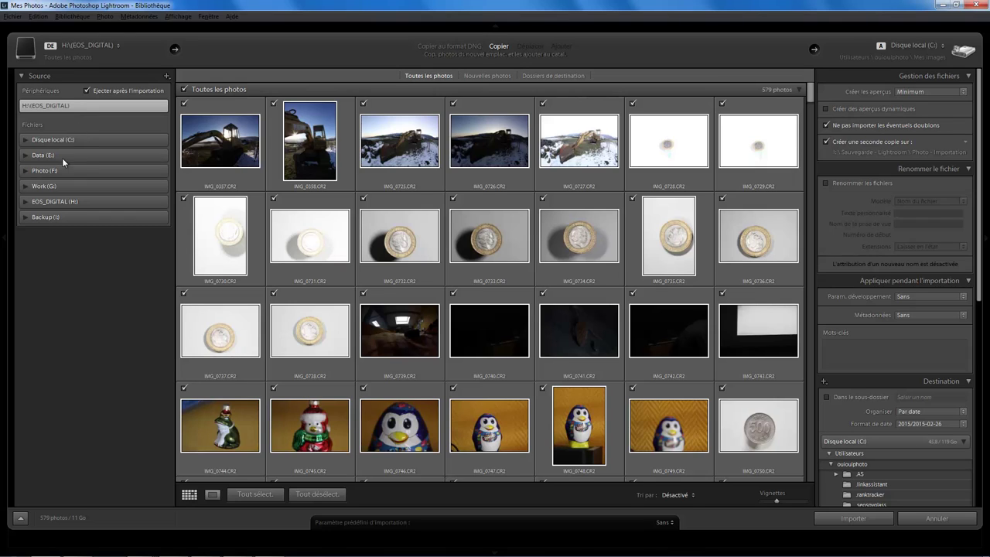
Step: Set the import source to Photo (F:) > Formation > Importation > Les Photos in Ajouter mode
{"action": "left_click", "coordinate": [43, 171]}
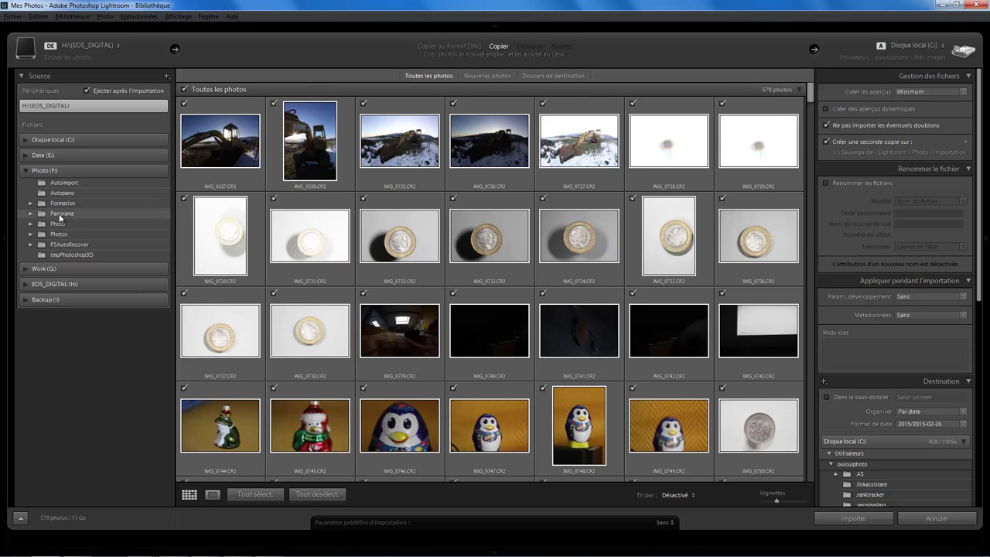
{"action": "left_click", "coordinate": [39, 203]}
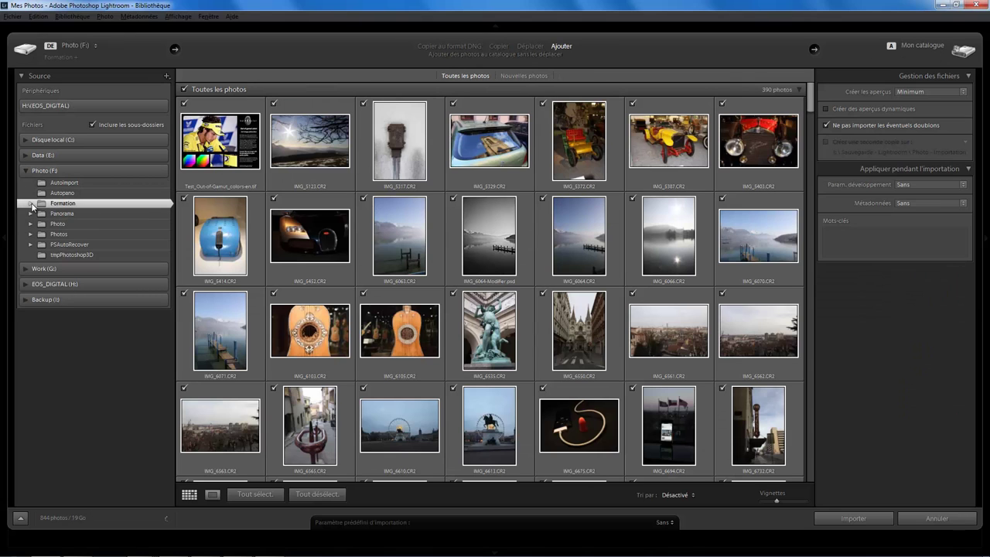
{"action": "left_click", "coordinate": [30, 203]}
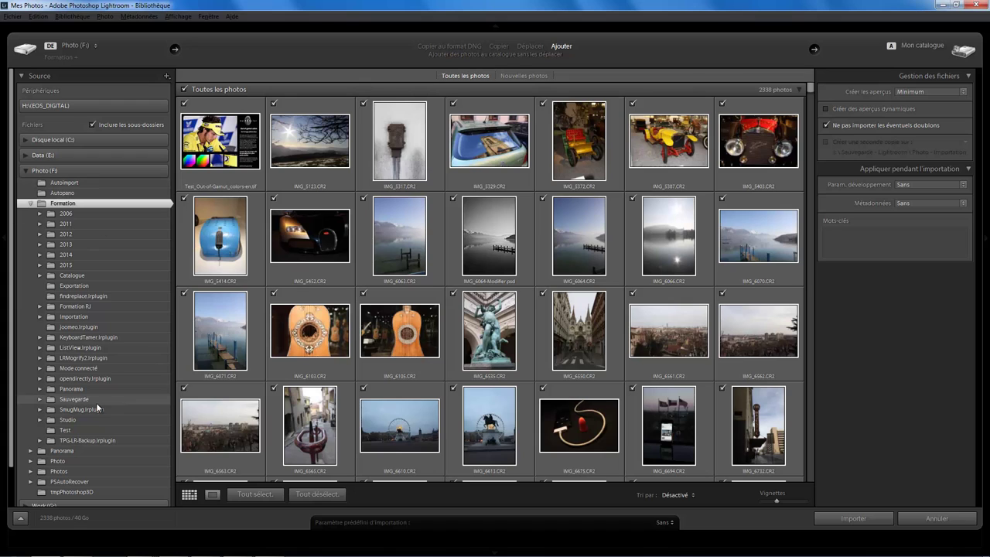
{"action": "left_click", "coordinate": [77, 317]}
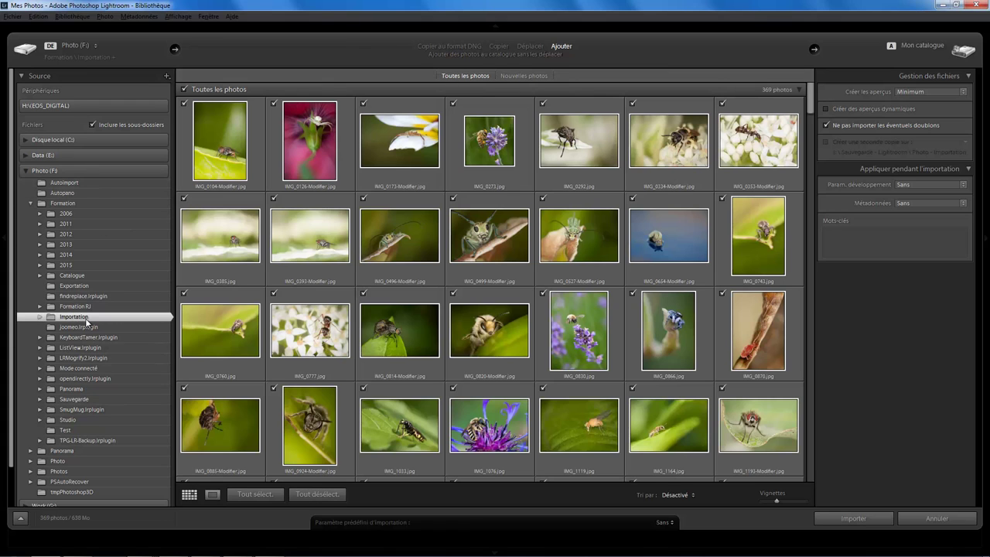
{"action": "left_click", "coordinate": [40, 317]}
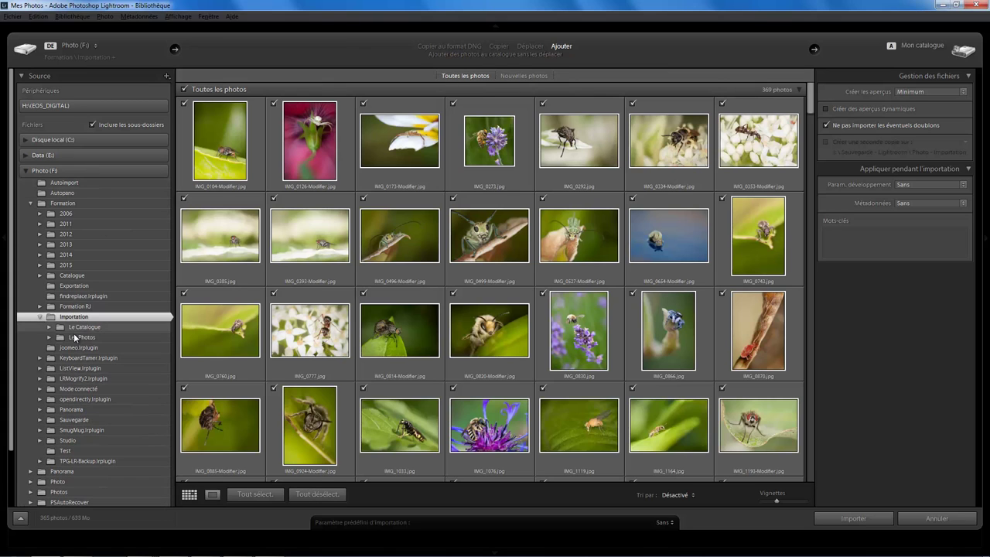
{"action": "left_click", "coordinate": [75, 337]}
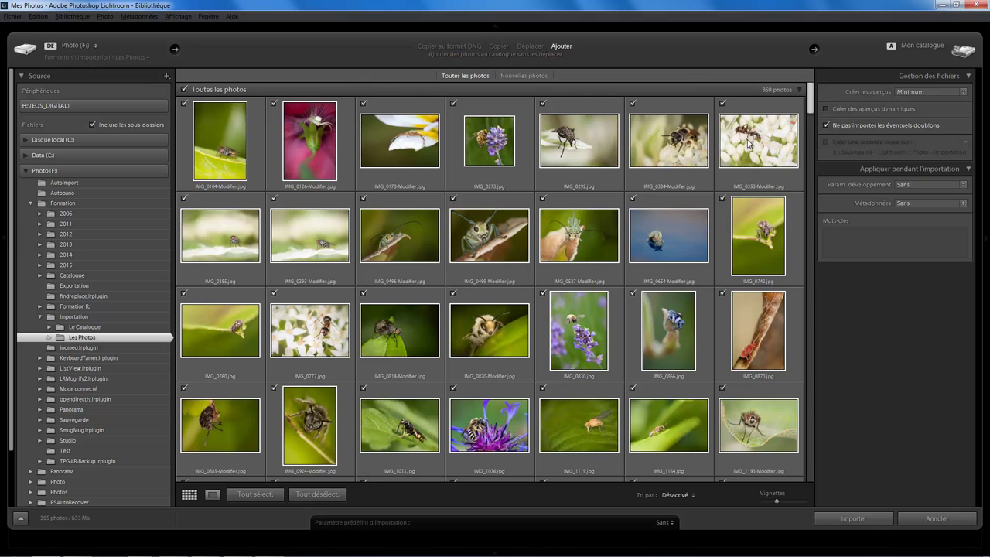
{"action": "left_click_drag", "start_coordinate": [811, 101], "coordinate": [825, 471]}
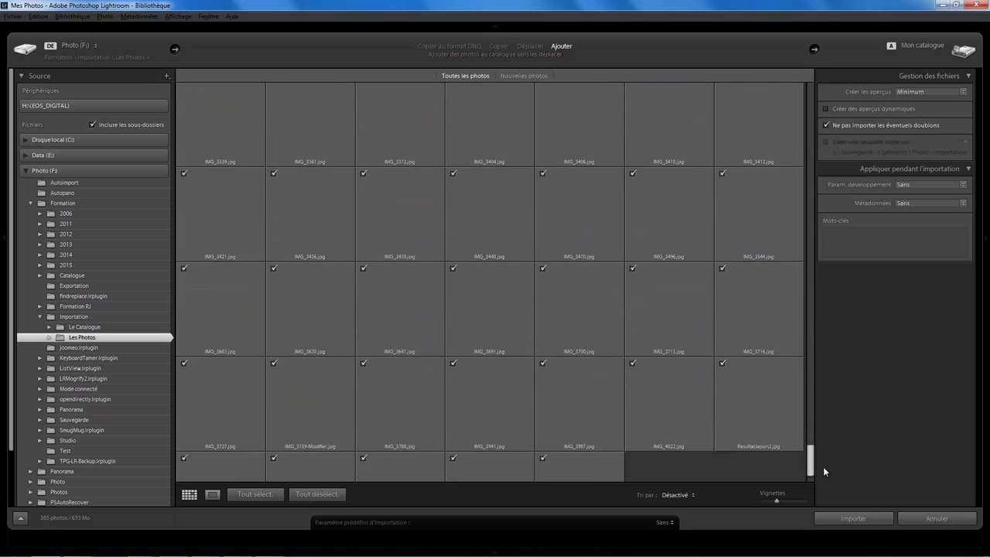
{"action": "scroll", "coordinate": [773, 430], "scroll_direction": "down", "scroll_amount": 1}
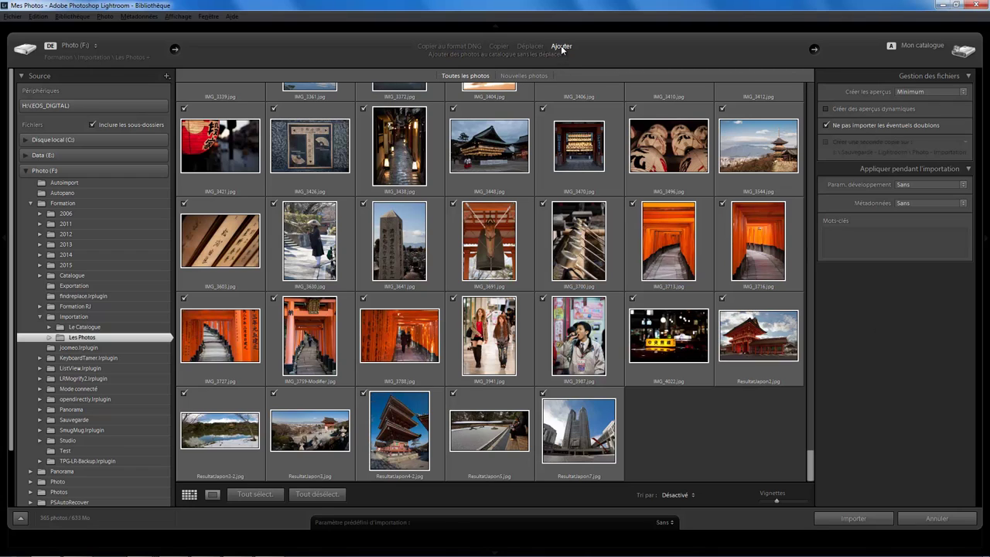
Step: Import the 365 Les Photos images into the catalogue and expand the Dossiers panel
{"action": "left_click", "coordinate": [866, 518]}
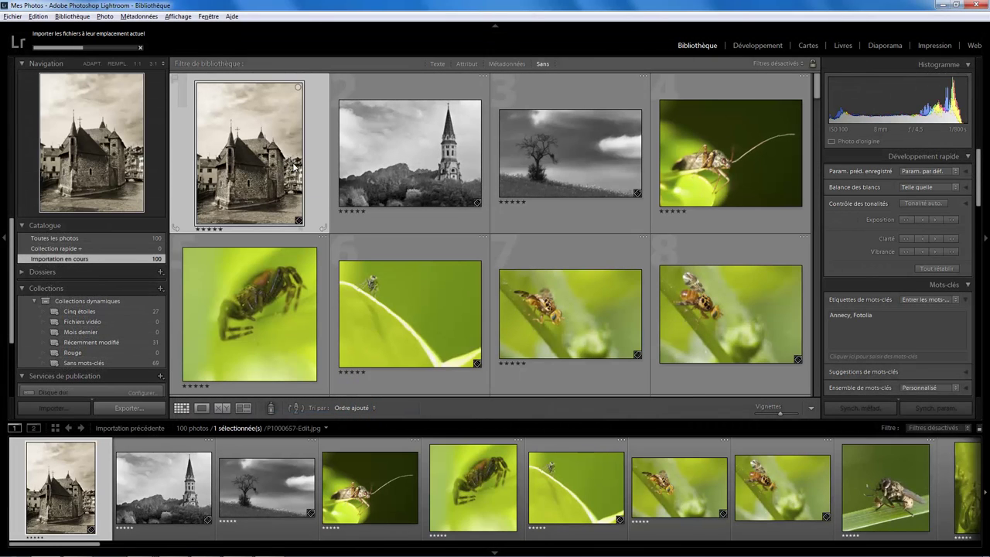
{"action": "scroll", "coordinate": [814, 90], "scroll_direction": "down", "scroll_amount": 3}
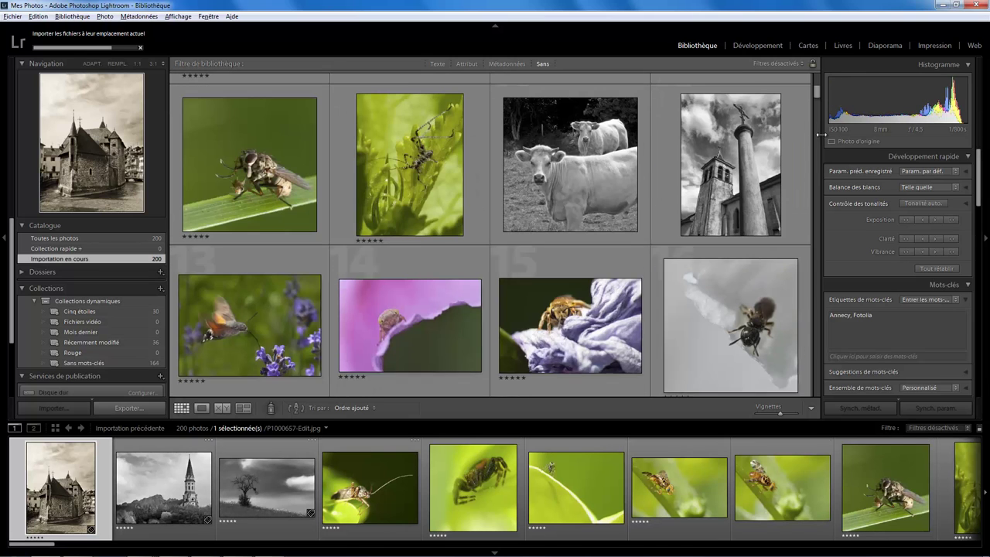
{"action": "left_click_drag", "start_coordinate": [816, 92], "coordinate": [819, 363]}
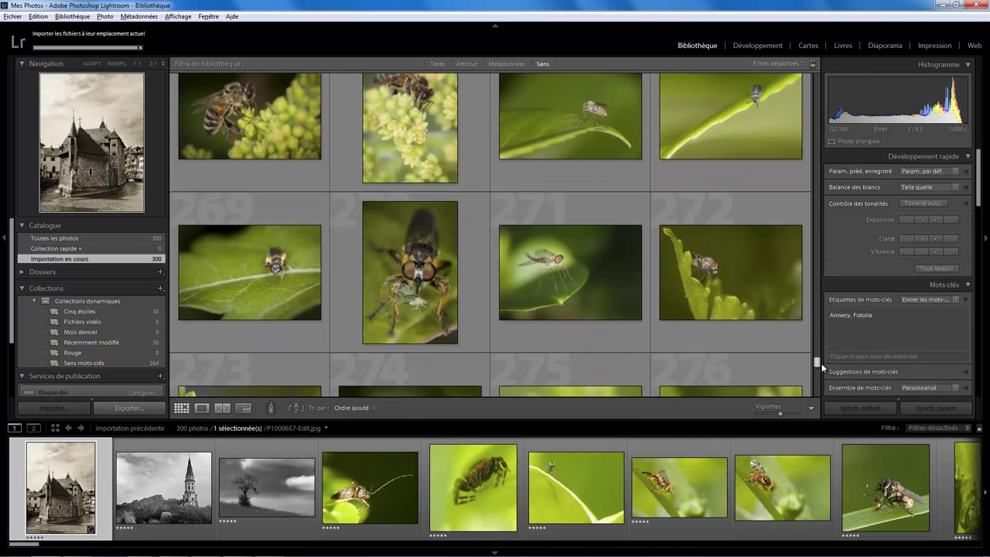
{"action": "left_click", "coordinate": [43, 272]}
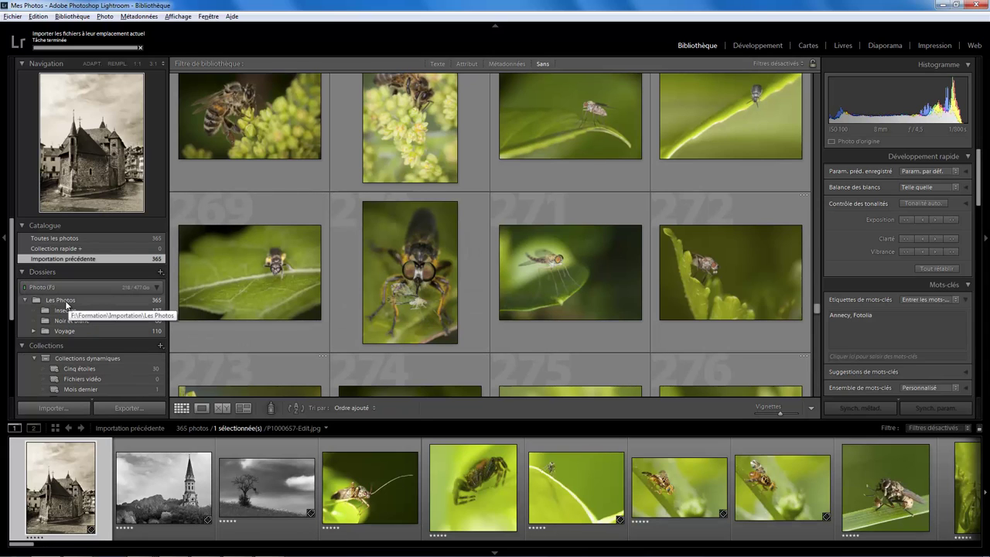
Step: Browse Les Photos, Insectes and Noir et Blanc, and expand Voyage to show Chine, Inde and Japon
{"action": "left_click", "coordinate": [65, 302]}
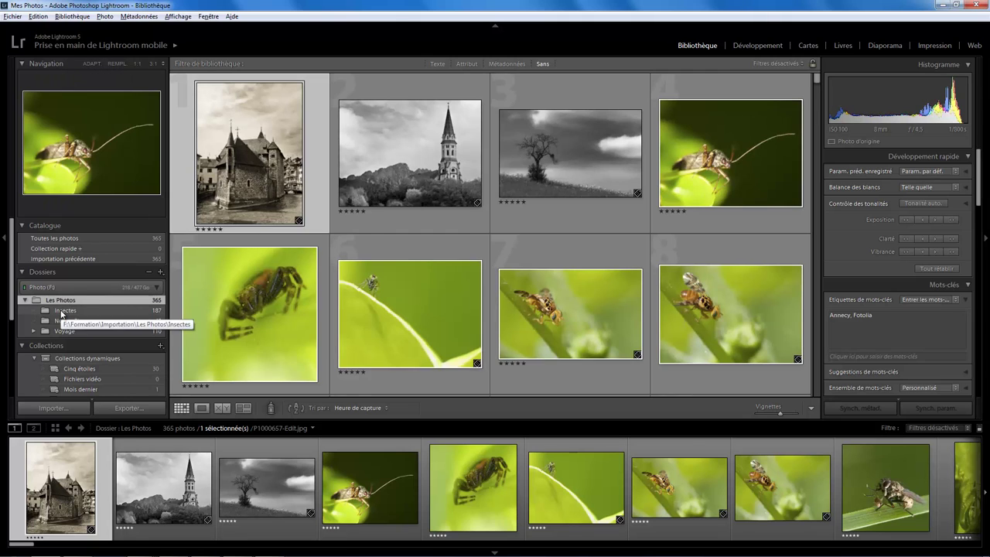
{"action": "left_click", "coordinate": [62, 312]}
{"action": "left_click", "coordinate": [62, 320]}
{"action": "left_click", "coordinate": [34, 331]}
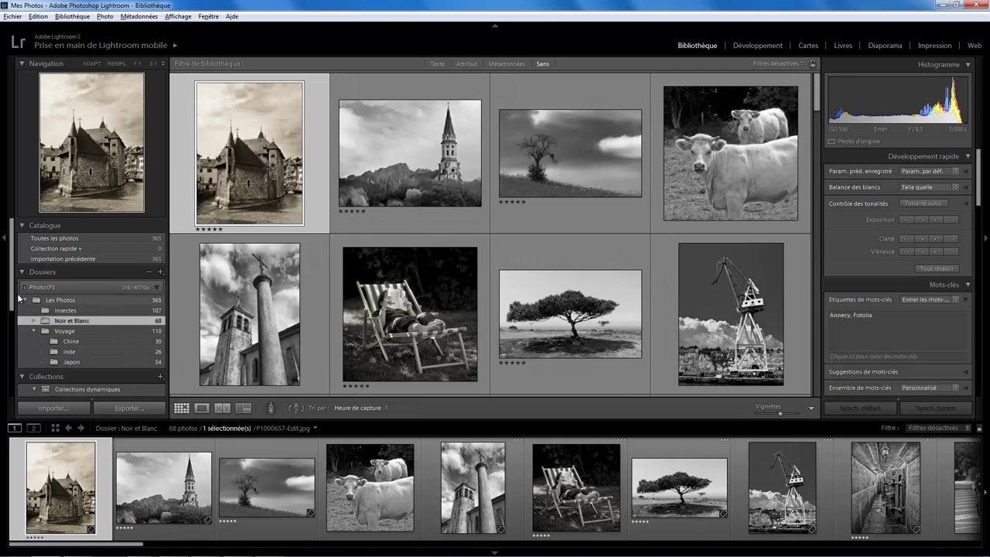
{"action": "scroll", "coordinate": [19, 298], "scroll_direction": "down", "scroll_amount": 1}
{"action": "scroll", "coordinate": [46, 292], "scroll_direction": "down", "scroll_amount": 2}
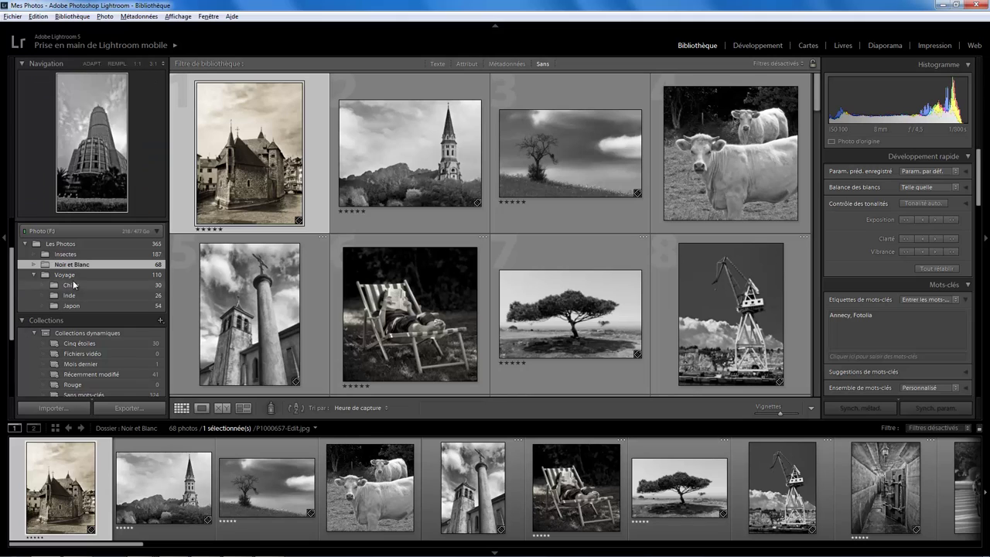
{"action": "scroll", "coordinate": [81, 285], "scroll_direction": "up", "scroll_amount": 3}
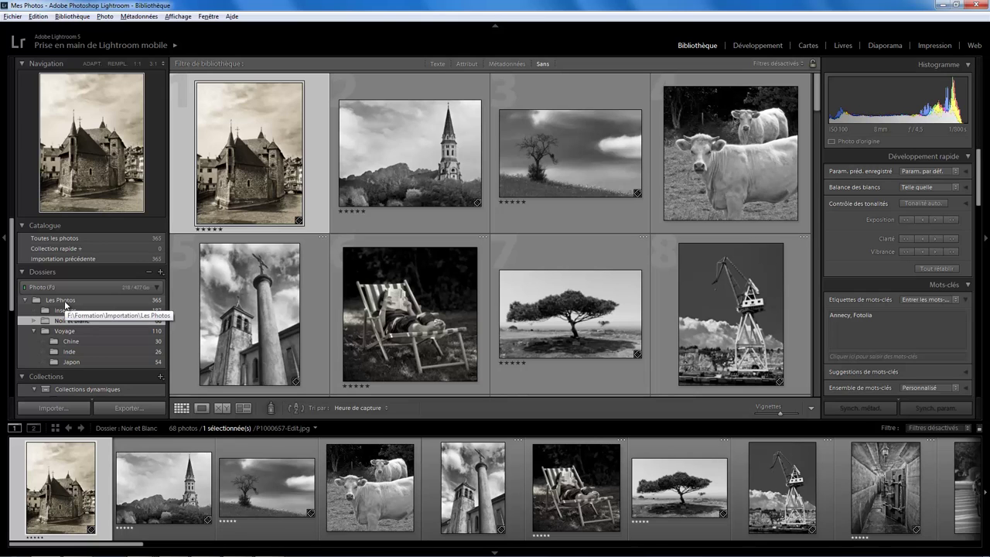
{"action": "mouse_move", "coordinate": [65, 310]}
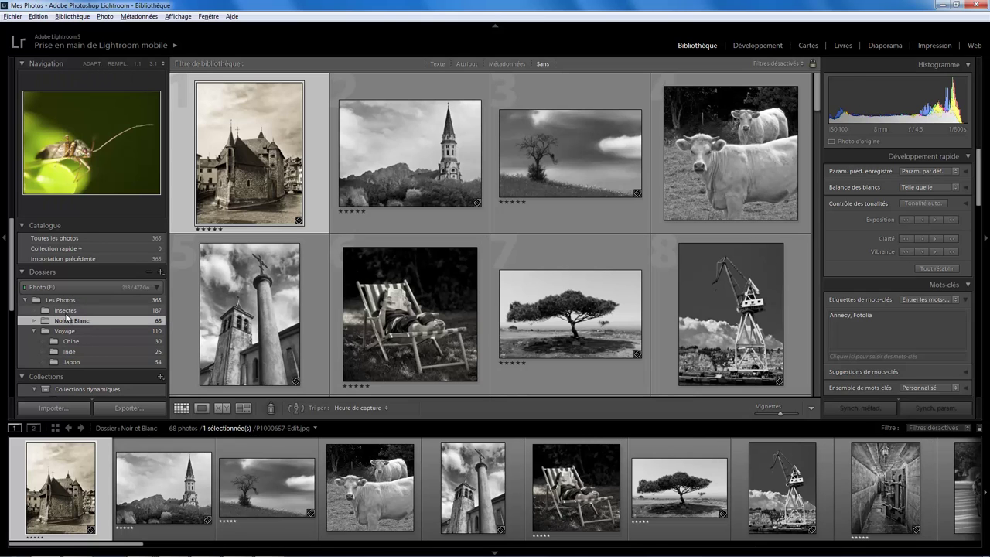
Step: Revisit Insectes, then settle on Noir et Blanc and select the Aubade moth poster thumbnail
{"action": "left_click", "coordinate": [65, 312]}
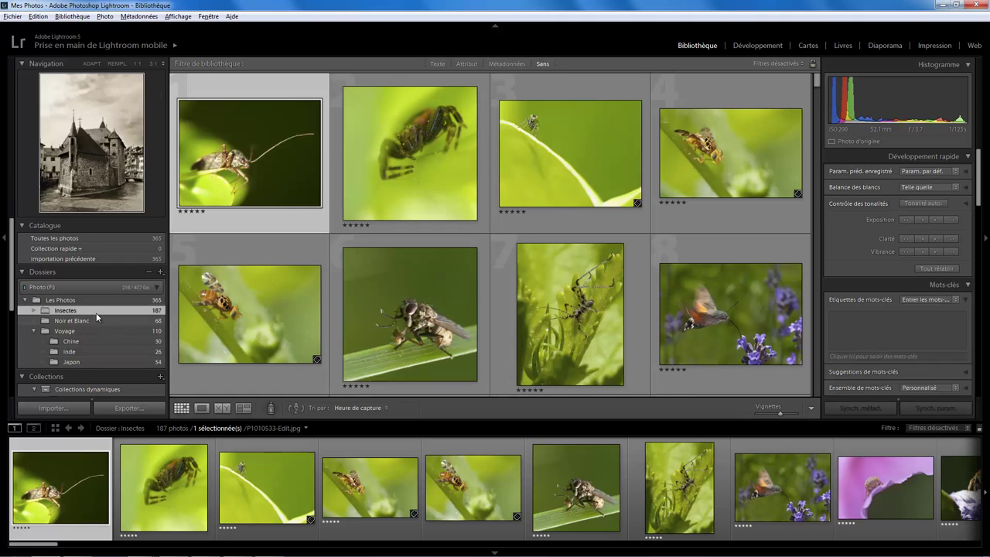
{"action": "left_click", "coordinate": [78, 322]}
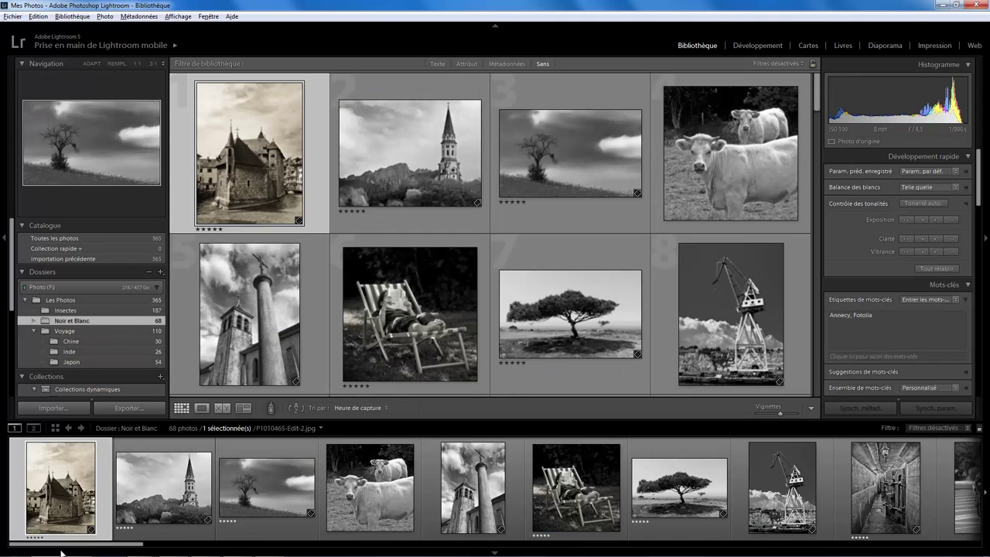
{"action": "left_click_drag", "start_coordinate": [88, 544], "coordinate": [536, 536]}
{"action": "left_click_drag", "start_coordinate": [591, 538], "coordinate": [754, 554]}
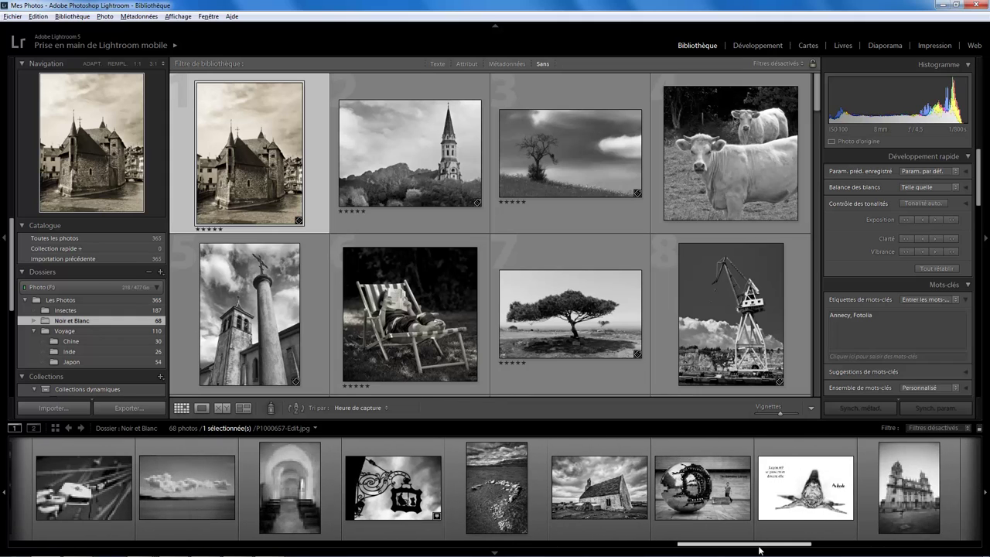
{"action": "scroll", "coordinate": [756, 549], "scroll_direction": "down", "scroll_amount": 2}
{"action": "left_click", "coordinate": [626, 520]}
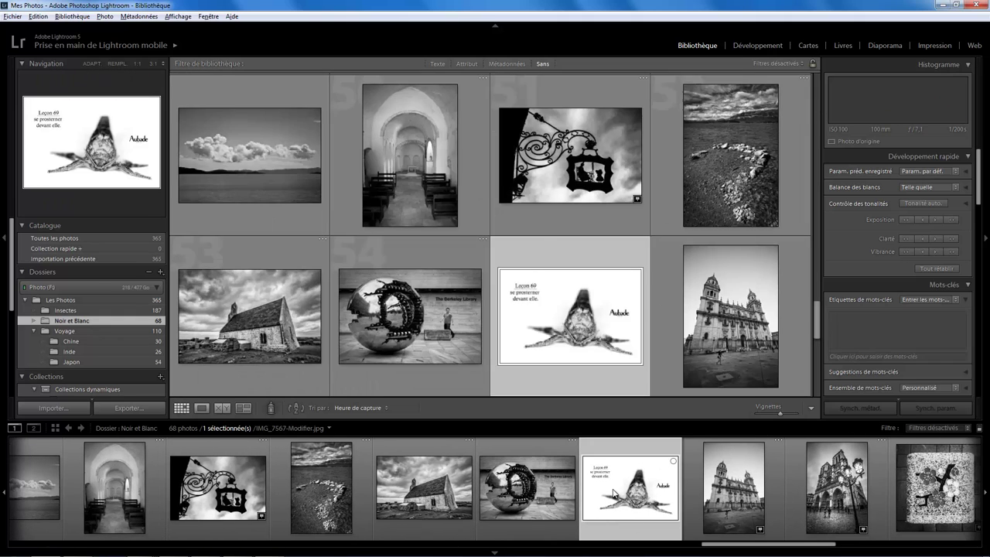
Step: Show IMG_7567-Modifier.jpg, the Aubade moth poster, enlarged in Loupe view
{"action": "double_click", "coordinate": [576, 348]}
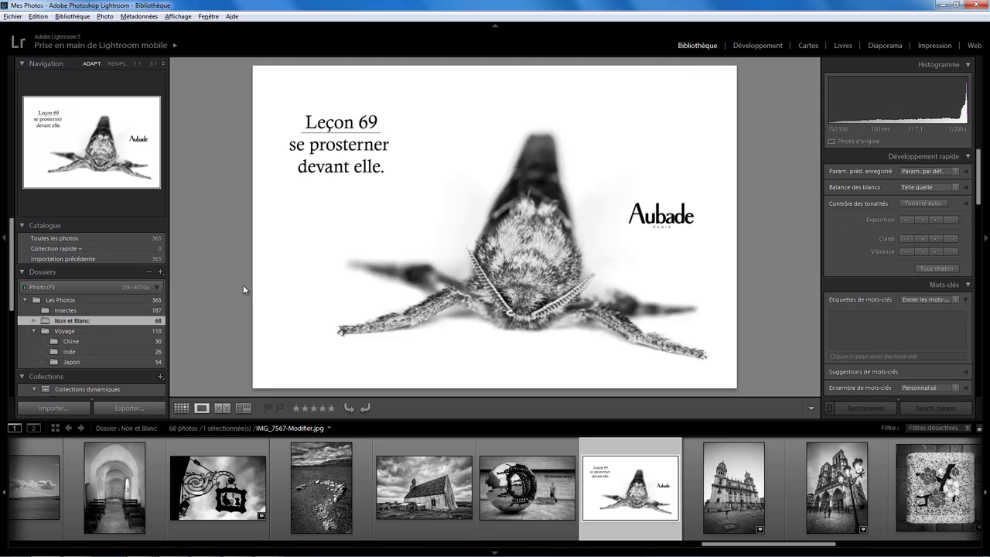
Step: Open Fichier > Importer des photos et des vidéos to list the EOS_DIGITAL card's 579 photos
{"action": "left_click", "coordinate": [12, 16]}
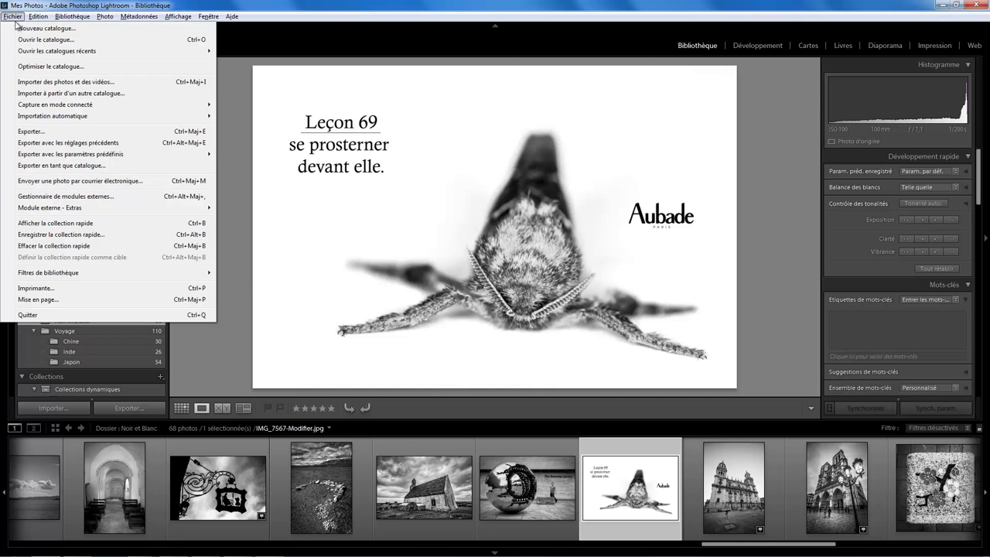
{"action": "left_click", "coordinate": [51, 82]}
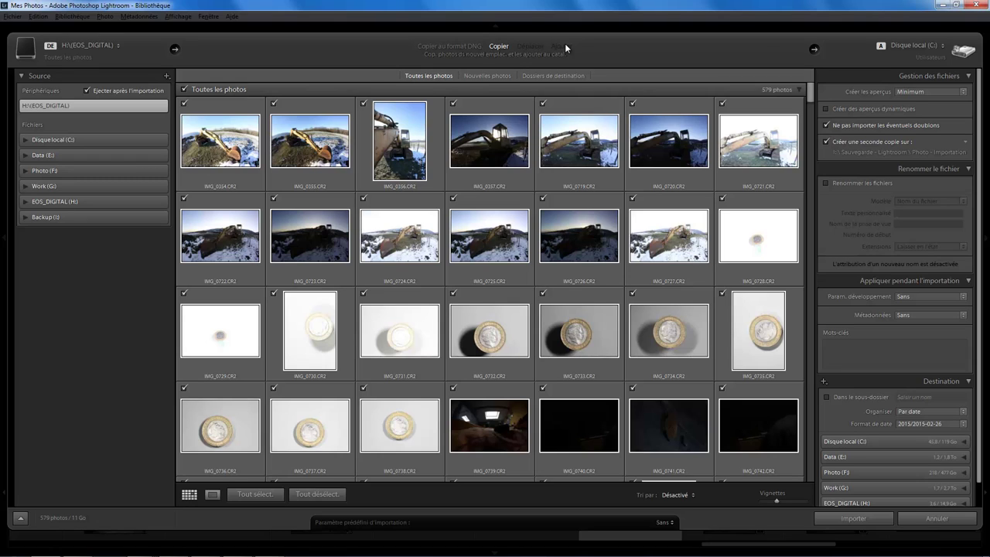
{"action": "mouse_move", "coordinate": [978, 266]}
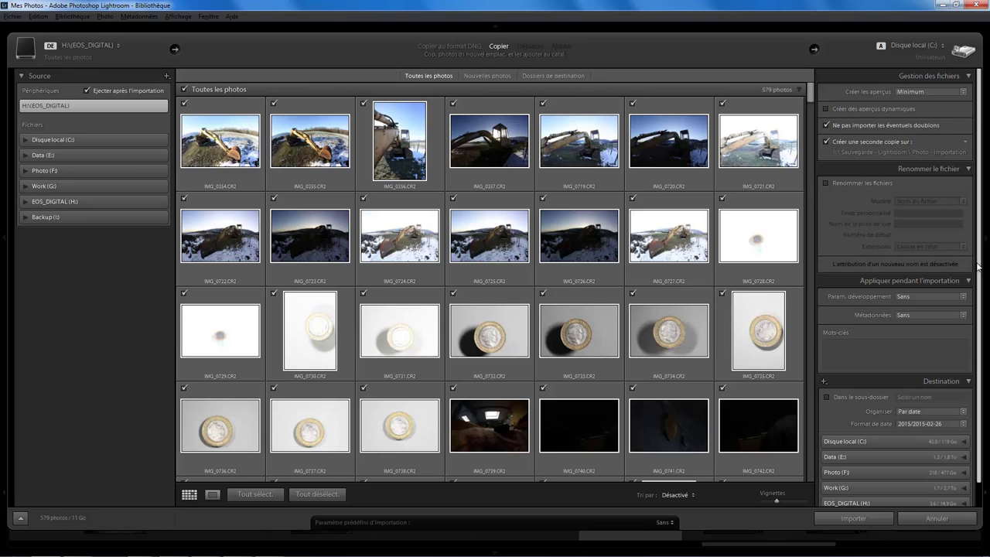
Step: Expand Photo (F:) > Formation > Importation > Les Photos in Destination to show Insectes, Noir et Blanc and Voyage
{"action": "scroll", "coordinate": [978, 266], "scroll_direction": "down", "scroll_amount": 1}
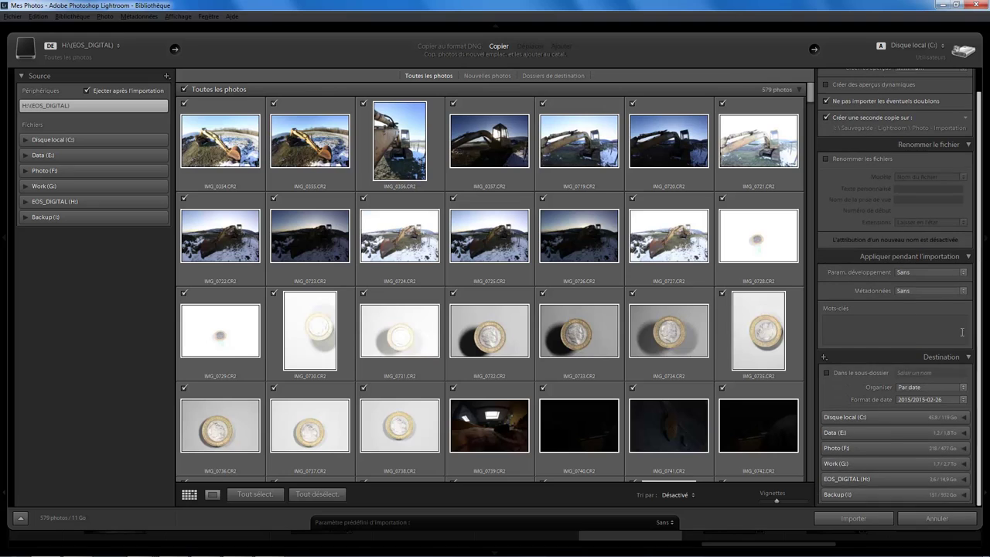
{"action": "left_click", "coordinate": [965, 448]}
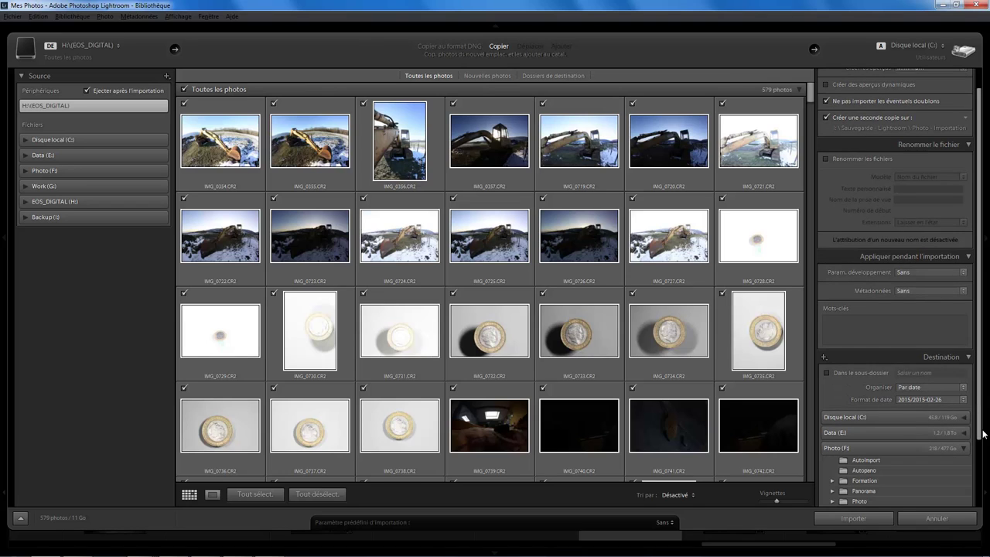
{"action": "left_click", "coordinate": [831, 480]}
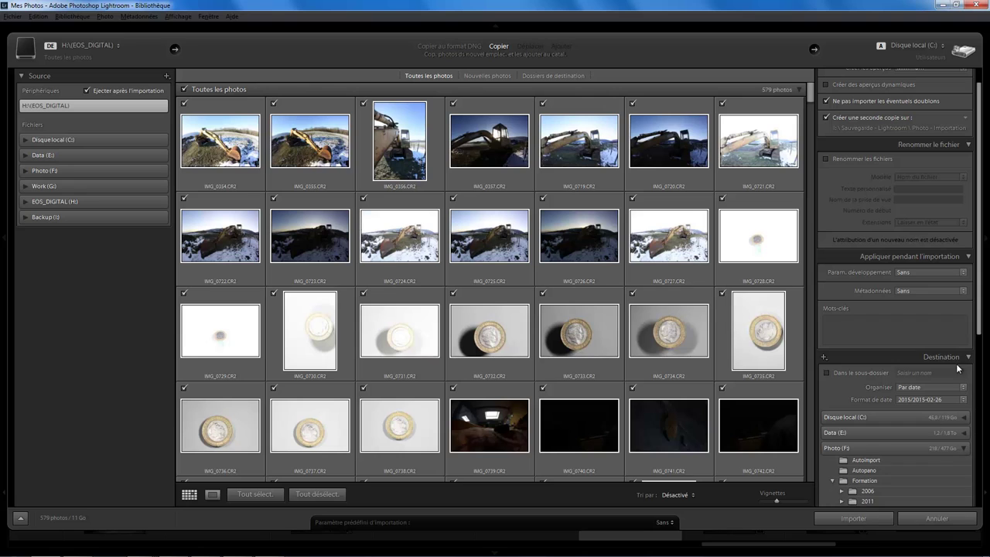
{"action": "scroll", "coordinate": [956, 371], "scroll_direction": "down", "scroll_amount": 4}
{"action": "scroll", "coordinate": [955, 395], "scroll_direction": "down", "scroll_amount": 4}
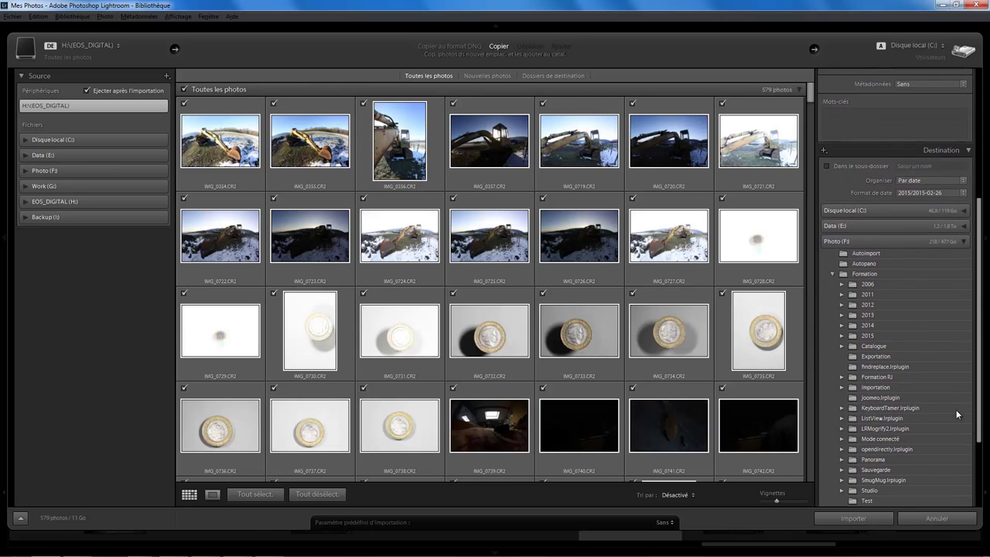
{"action": "left_click", "coordinate": [841, 388]}
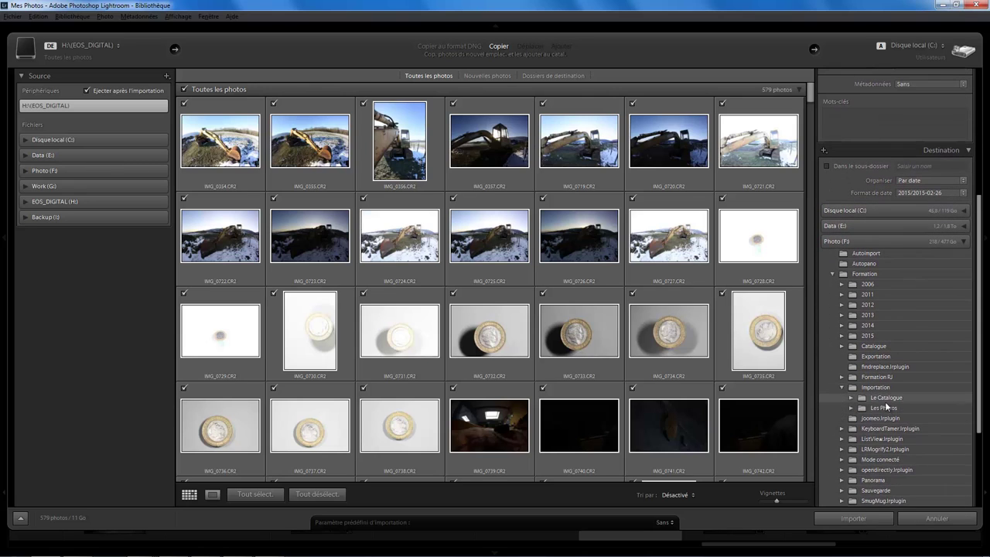
{"action": "left_click", "coordinate": [889, 407]}
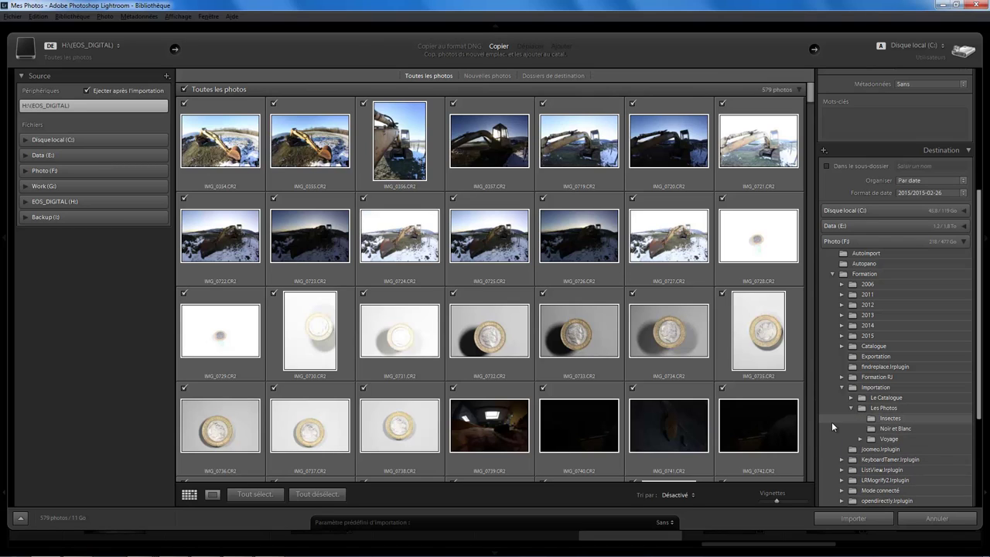
{"action": "scroll", "coordinate": [810, 108], "scroll_direction": "down", "scroll_amount": 1}
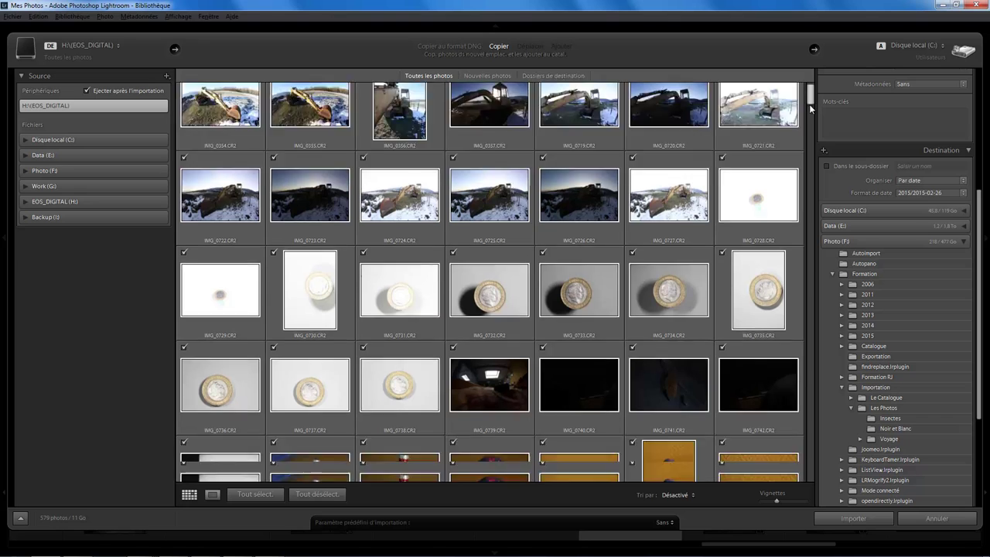
{"action": "scroll", "coordinate": [809, 108], "scroll_direction": "down", "scroll_amount": 3}
{"action": "scroll", "coordinate": [809, 112], "scroll_direction": "down", "scroll_amount": 3}
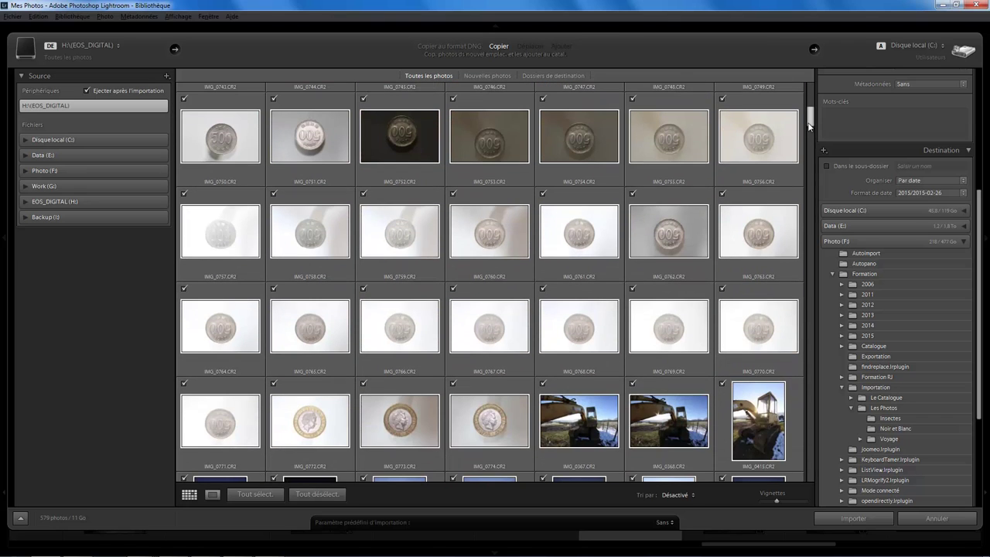
{"action": "left_click_drag", "start_coordinate": [810, 116], "coordinate": [807, 93]}
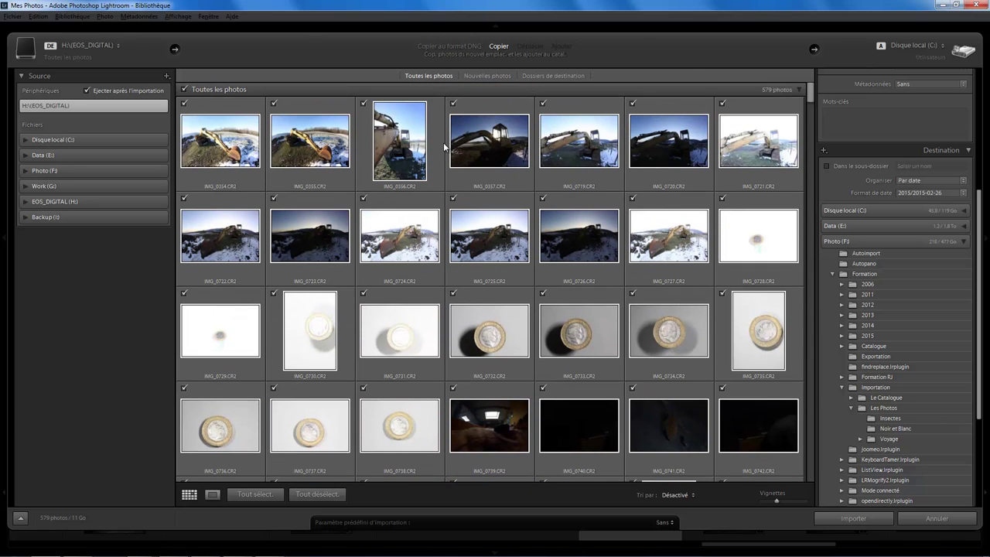
{"action": "left_click_drag", "start_coordinate": [811, 98], "coordinate": [811, 473]}
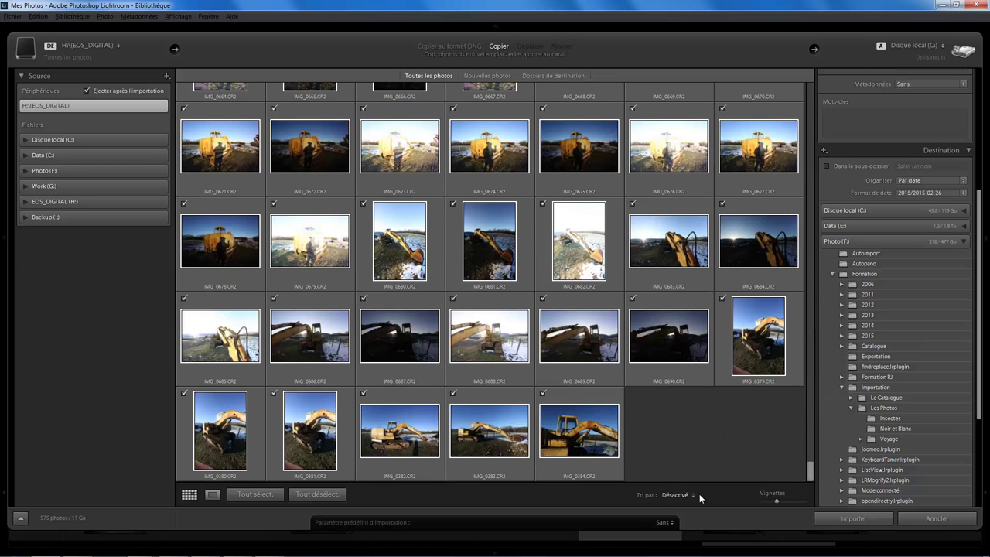
Step: Sort the card's photos by Heure capture
{"action": "left_click", "coordinate": [676, 494]}
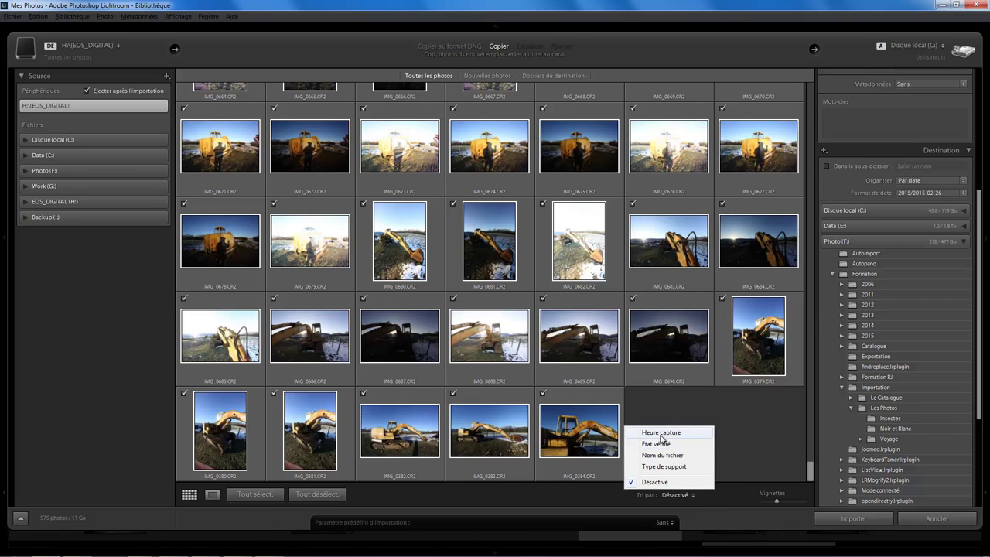
{"action": "left_click", "coordinate": [661, 433]}
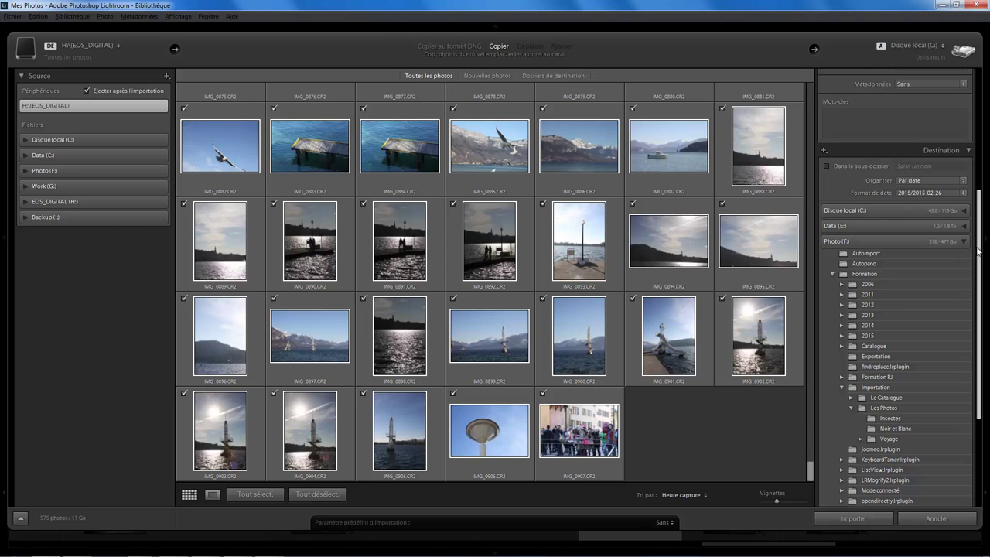
{"action": "scroll", "coordinate": [979, 253], "scroll_direction": "down", "scroll_amount": 2}
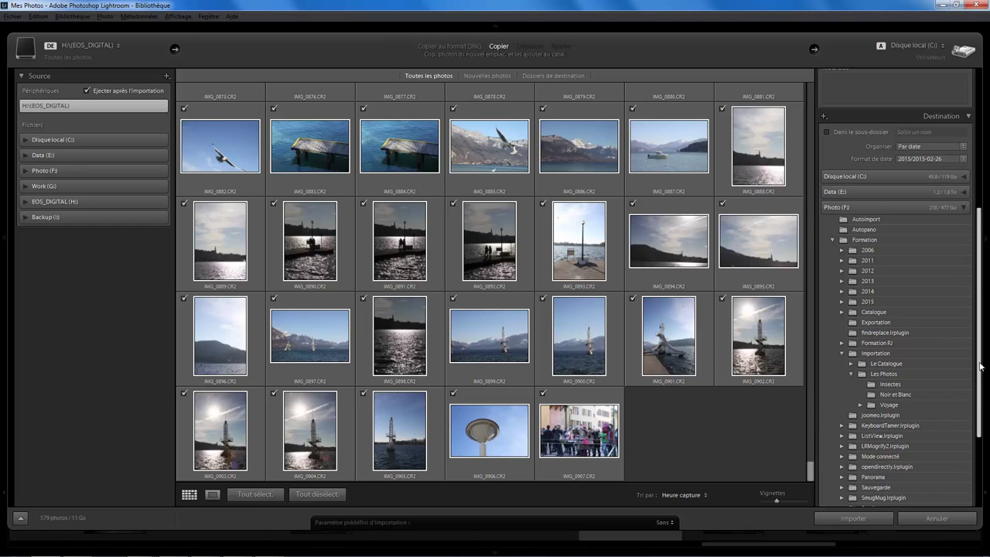
{"action": "scroll", "coordinate": [917, 386], "scroll_direction": "up", "scroll_amount": 1}
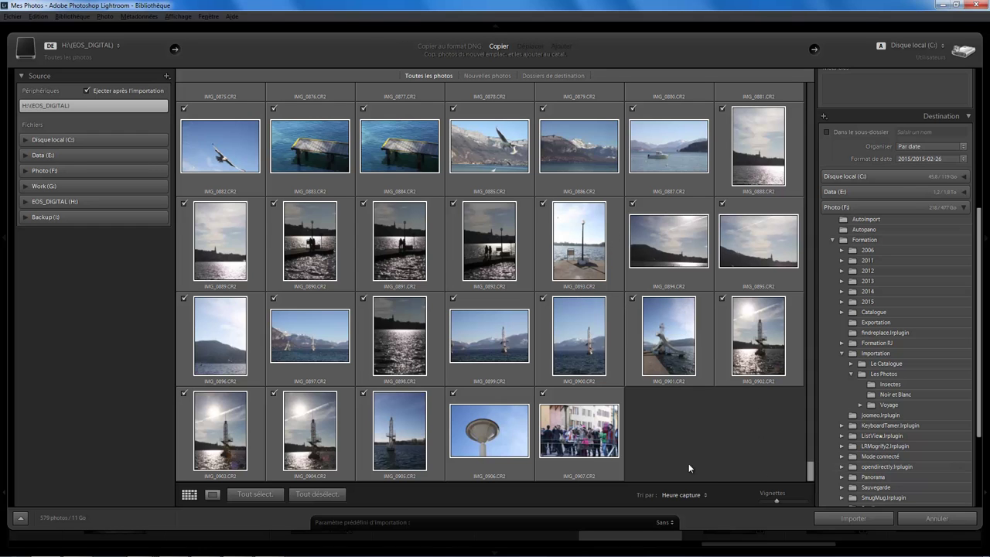
Step: Select the range of photos from IMG_0779 through IMG_0907
{"action": "left_click", "coordinate": [594, 399]}
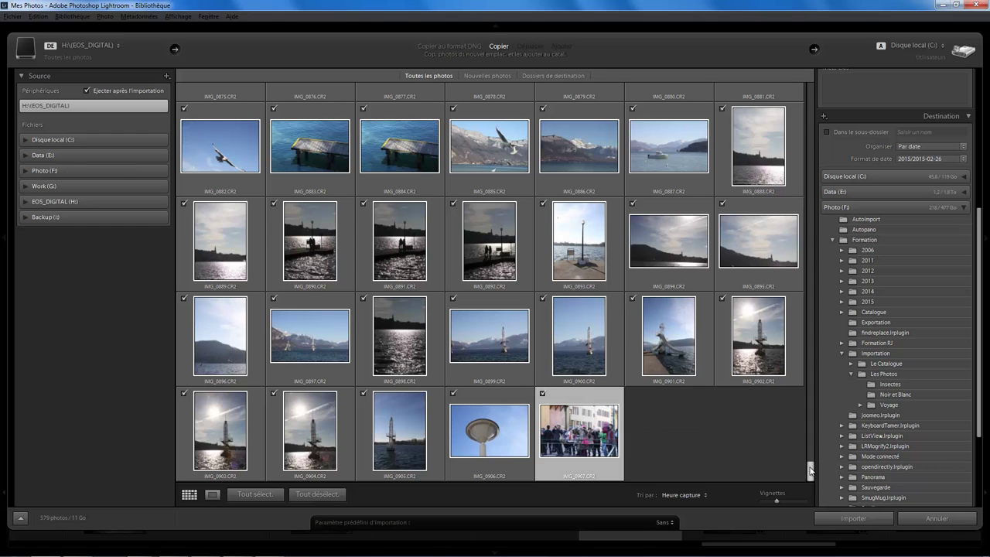
{"action": "left_click_drag", "start_coordinate": [809, 469], "coordinate": [809, 392]}
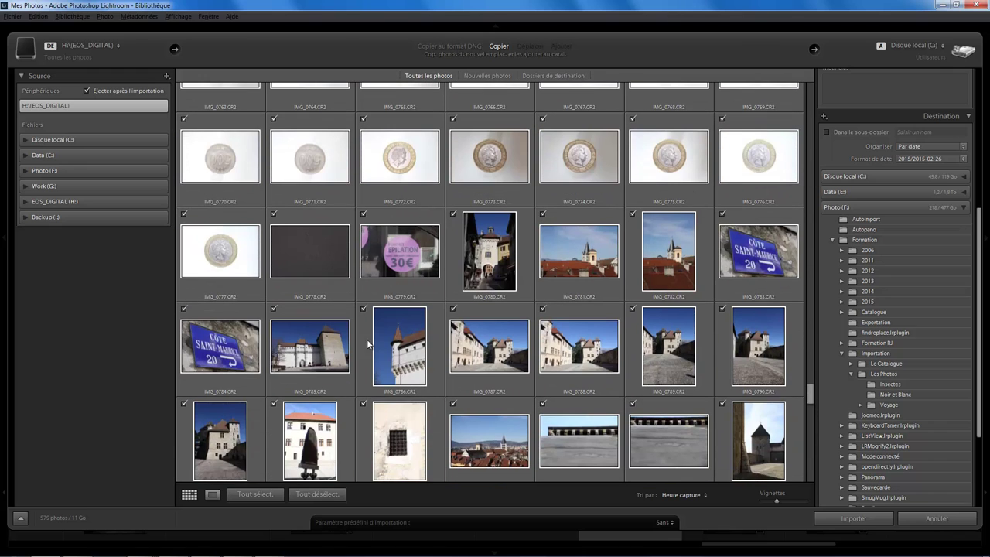
{"action": "left_click", "coordinate": [406, 283], "text": "shift"}
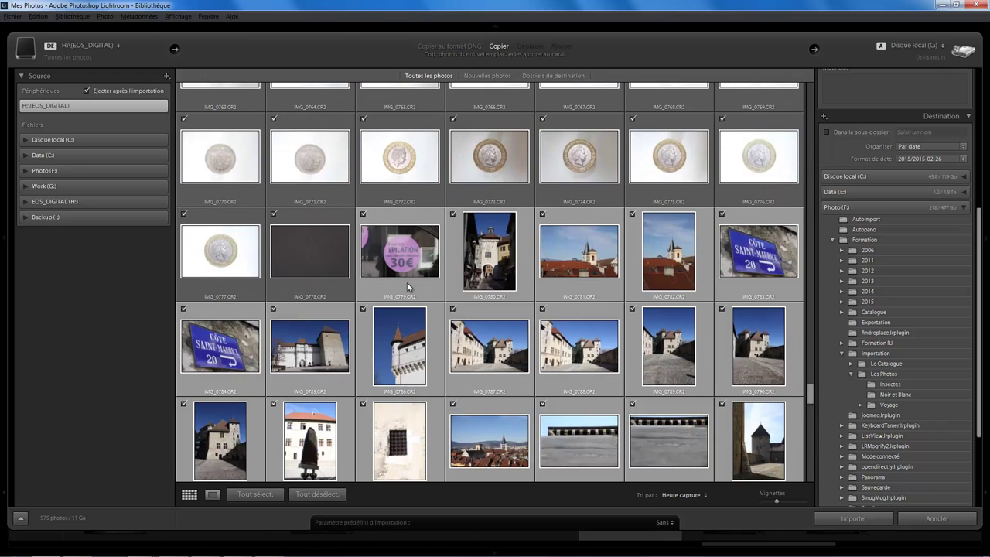
Step: Import into Les Photos, organised Dans un dossier, in a new subfolder named Annecy
{"action": "left_click", "coordinate": [880, 373]}
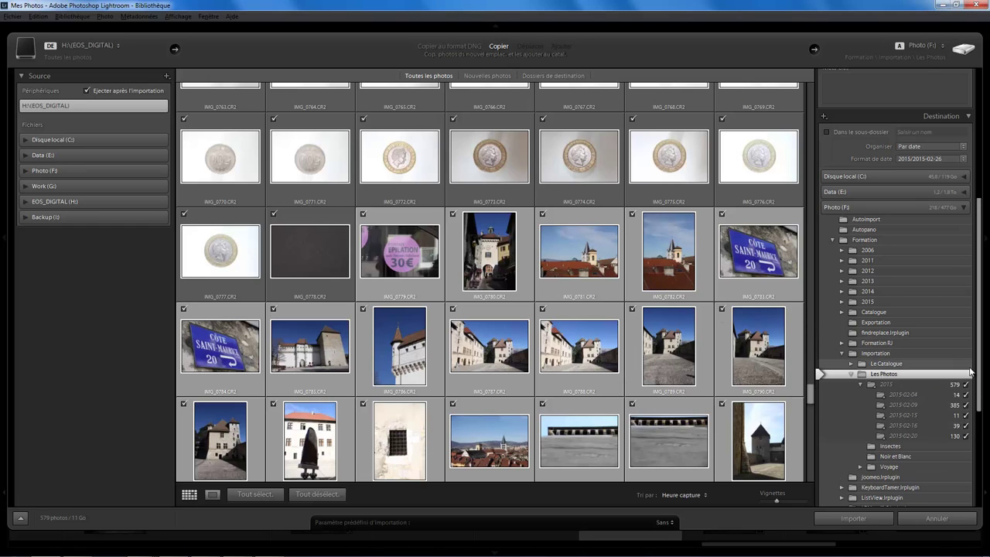
{"action": "scroll", "coordinate": [978, 323], "scroll_direction": "up", "scroll_amount": 3}
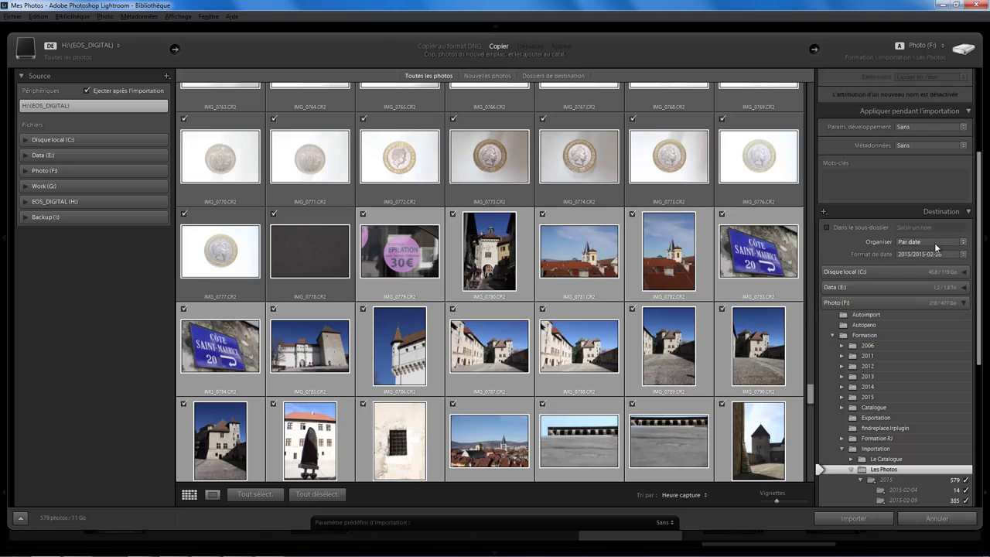
{"action": "left_click", "coordinate": [934, 241]}
{"action": "left_click", "coordinate": [923, 268]}
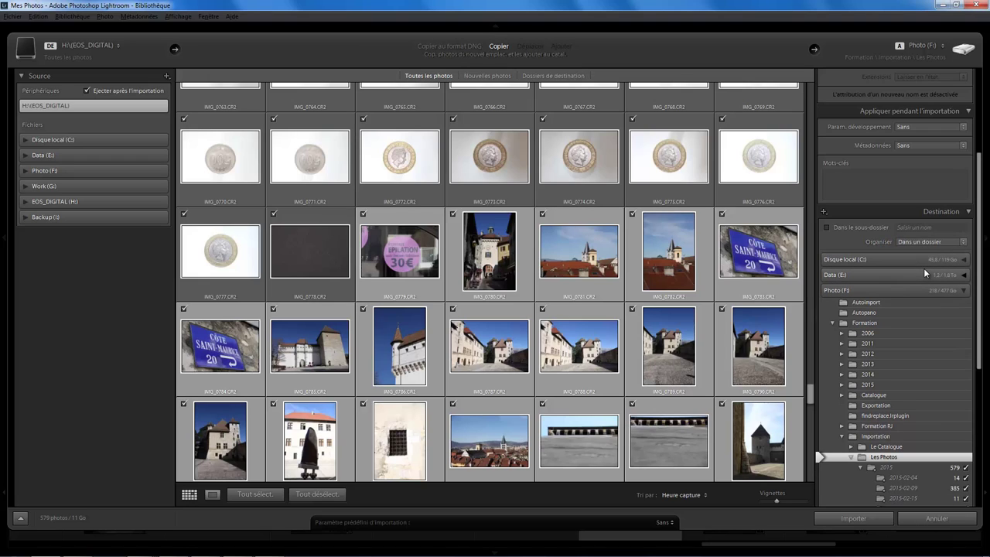
{"action": "left_click", "coordinate": [838, 230]}
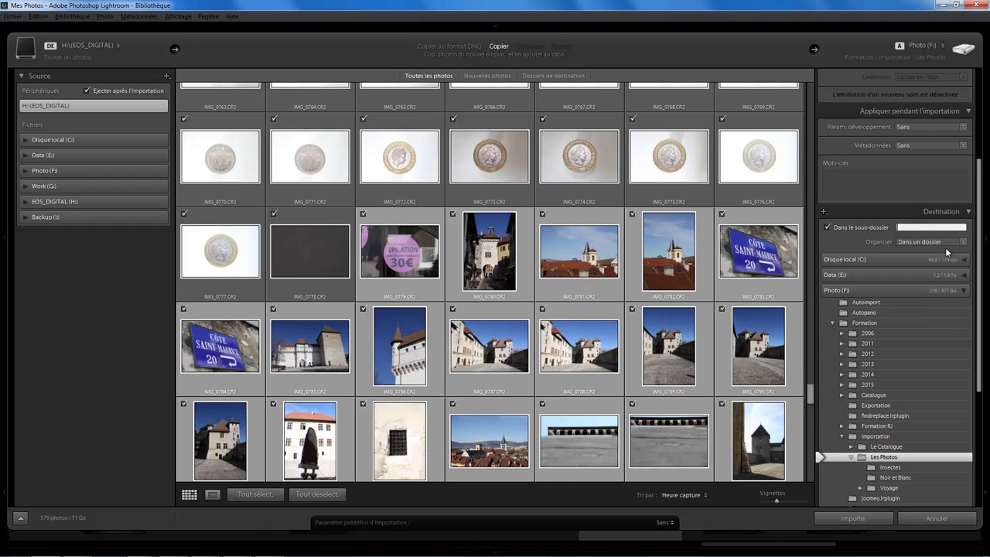
{"action": "type", "text": "Annecy"}
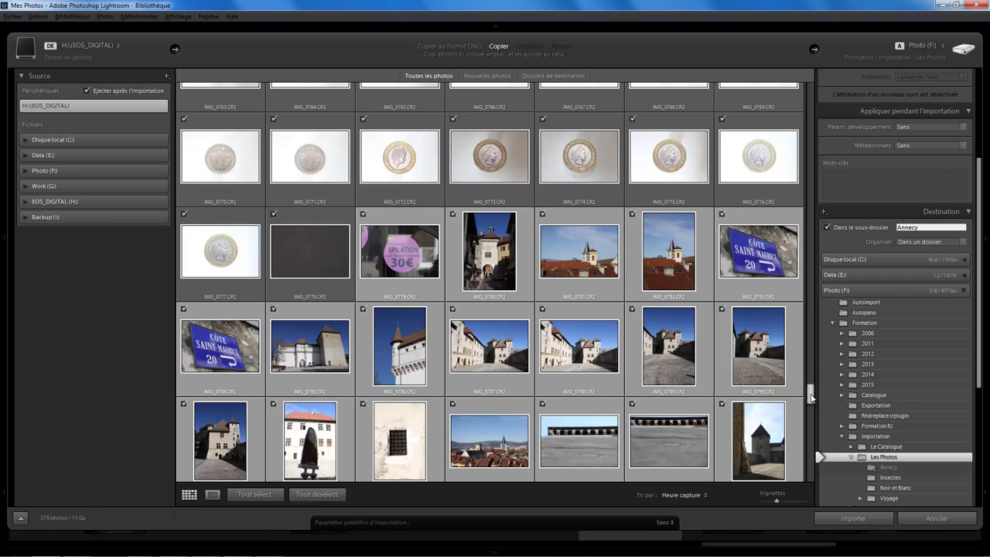
Step: Scroll through the thumbnail grid to review the earlier memory-card photos
{"action": "left_click_drag", "start_coordinate": [810, 396], "coordinate": [810, 333]}
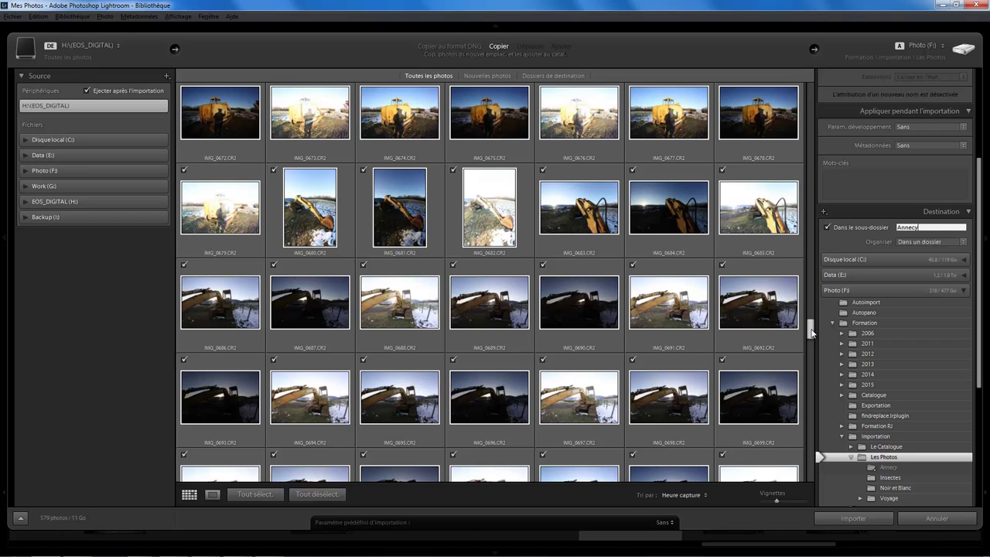
{"action": "mouse_move", "coordinate": [812, 332]}
{"action": "left_mouse_down"}
{"action": "mouse_move", "coordinate": [817, 94]}
{"action": "mouse_move", "coordinate": [810, 292]}
{"action": "left_mouse_up"}
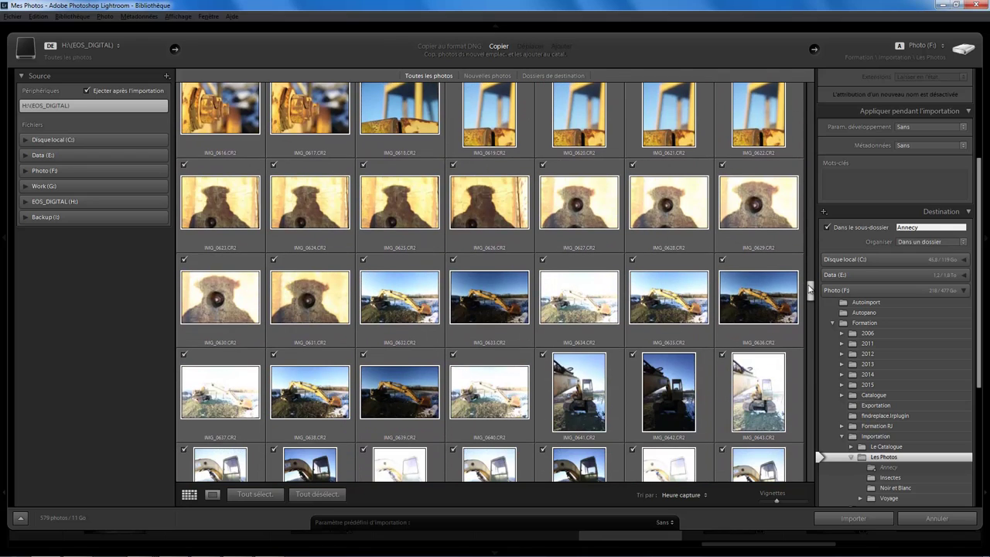
Step: Set the Organiser to Par date and review the 2015 date folders previewed under Annecy
{"action": "left_click", "coordinate": [925, 243]}
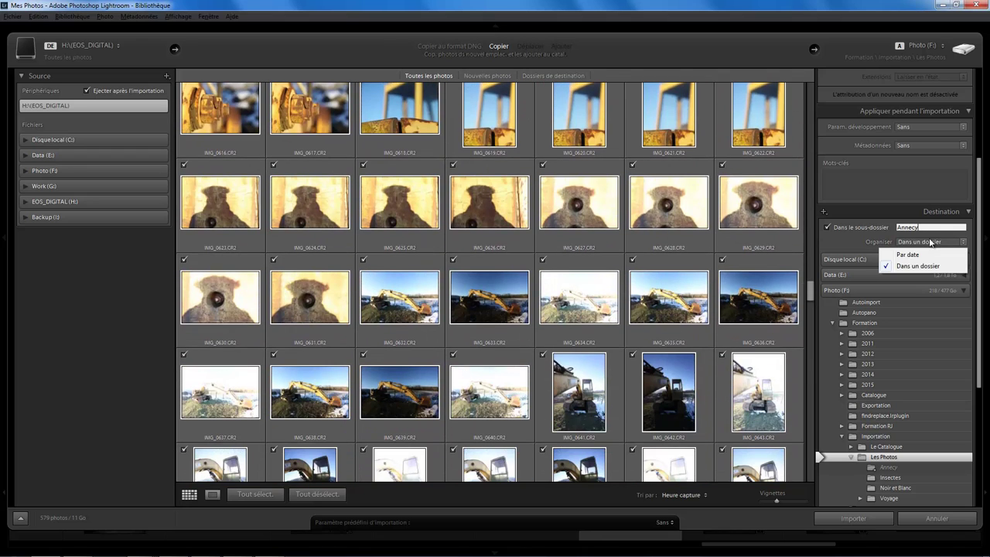
{"action": "left_click", "coordinate": [881, 257]}
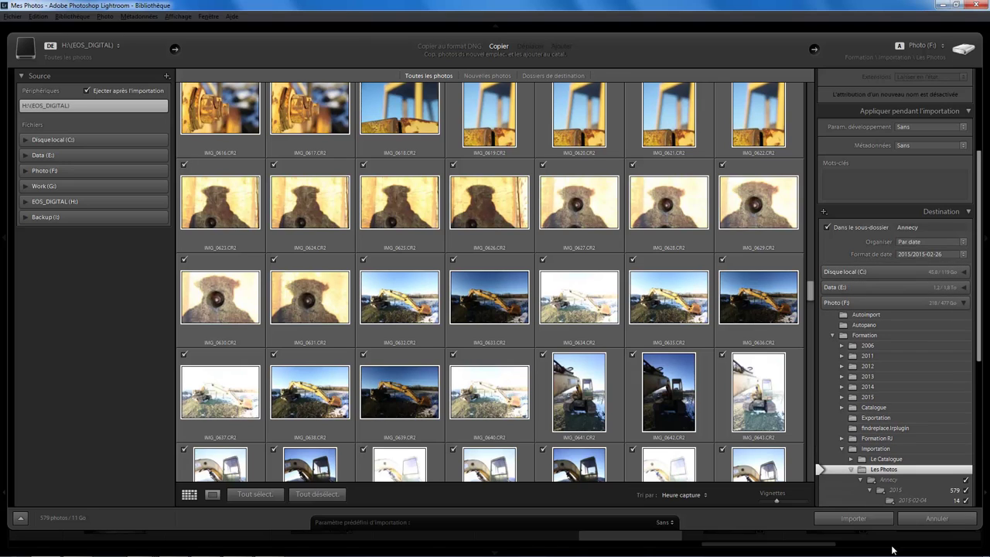
{"action": "scroll", "coordinate": [978, 342], "scroll_direction": "down", "scroll_amount": 3}
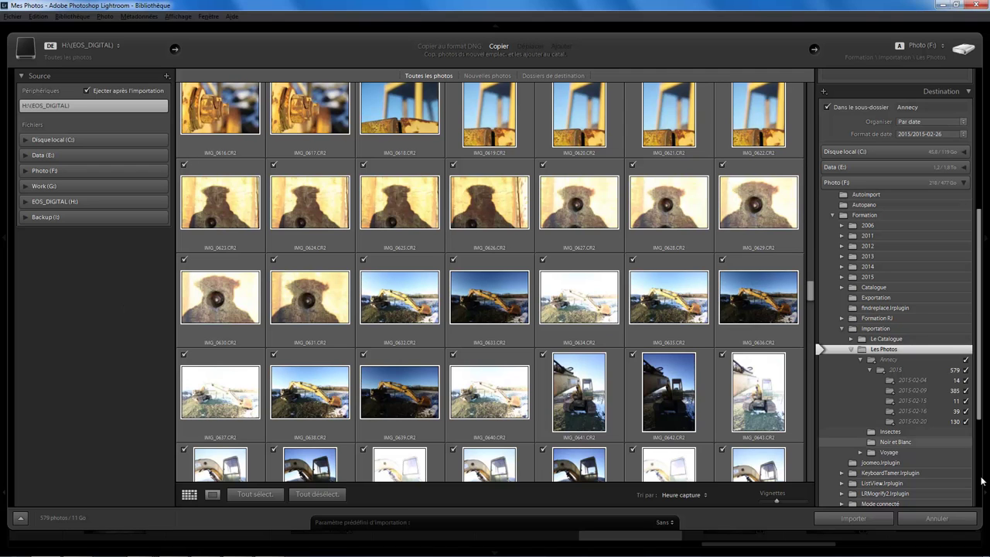
Step: Start importing the 579 selected photos into Les Photos/Annecy
{"action": "left_click", "coordinate": [936, 519]}
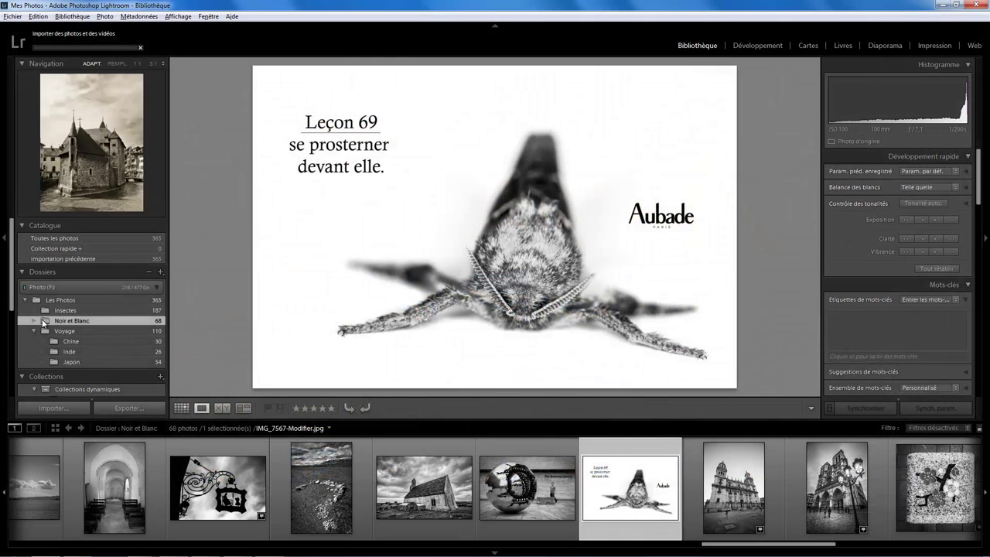